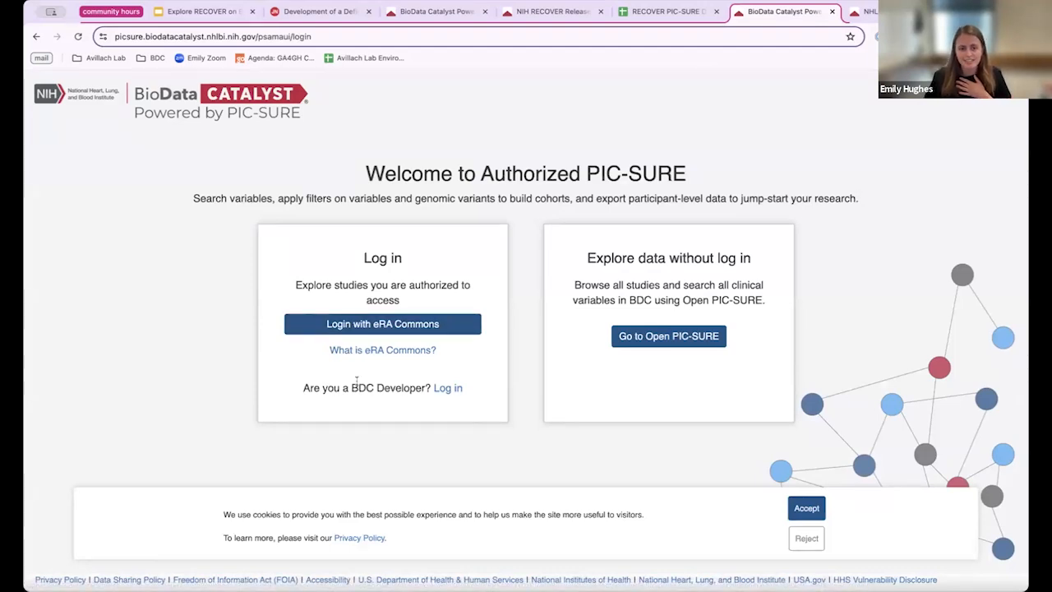
Step: Log in with the Google account, authorize PIC-SURE, and accept the cookie banner
{"action": "left_click", "coordinate": [444, 389]}
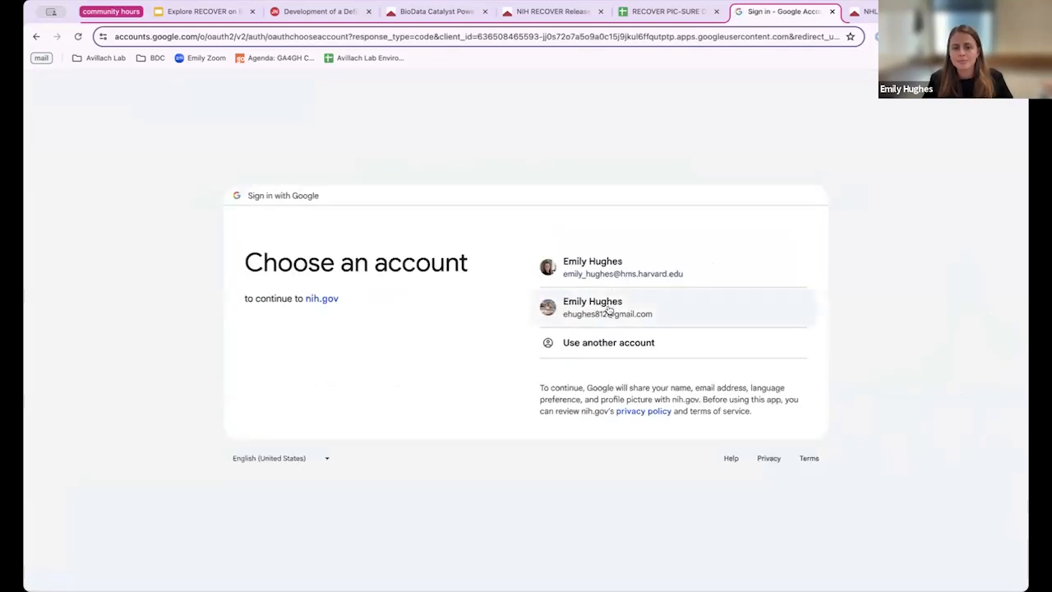
{"action": "left_click", "coordinate": [606, 306]}
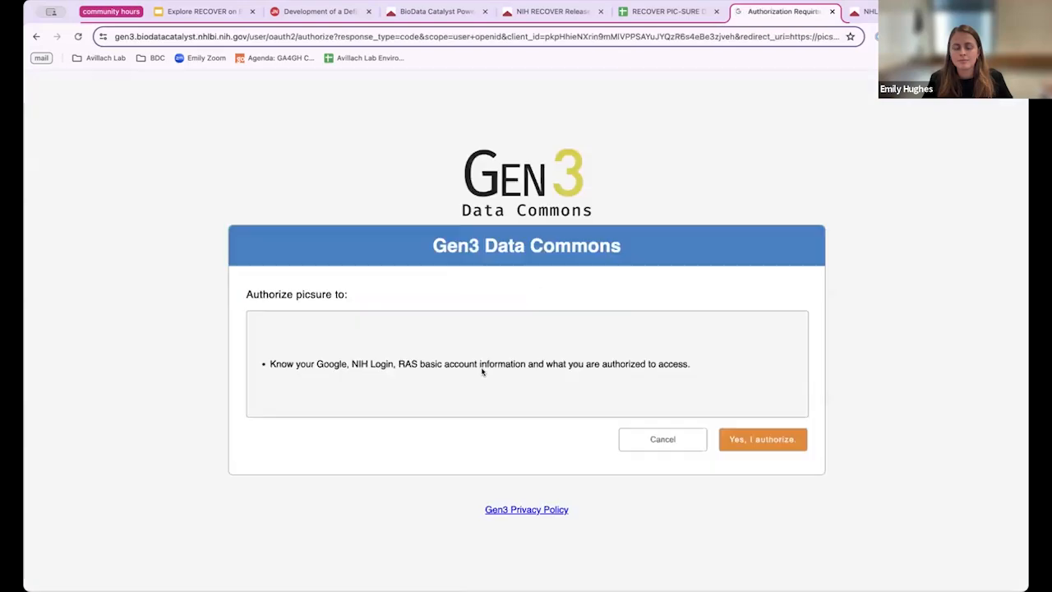
{"action": "left_click", "coordinate": [742, 441]}
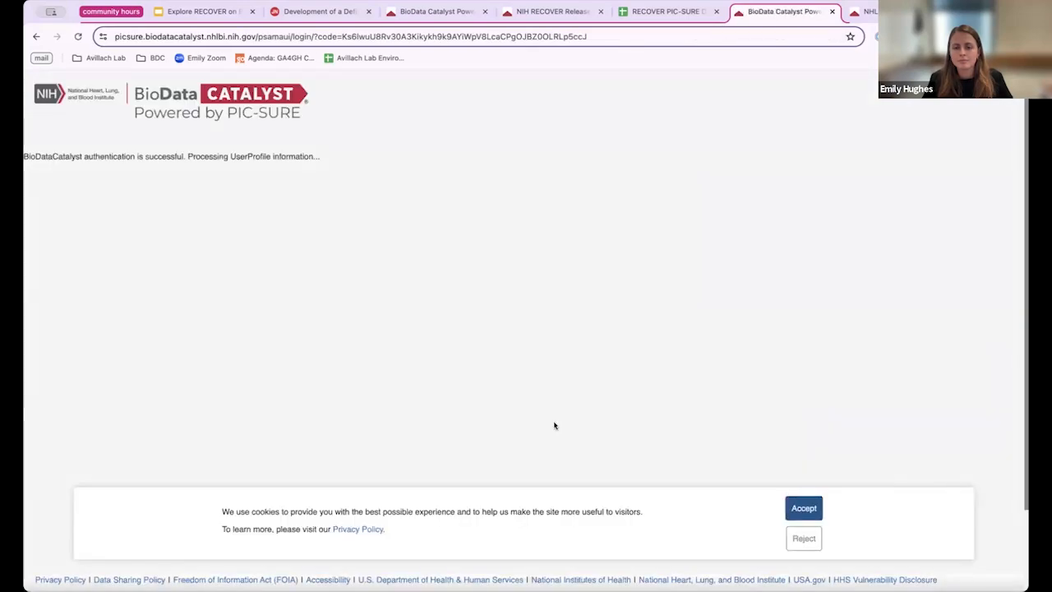
{"action": "left_click", "coordinate": [804, 508]}
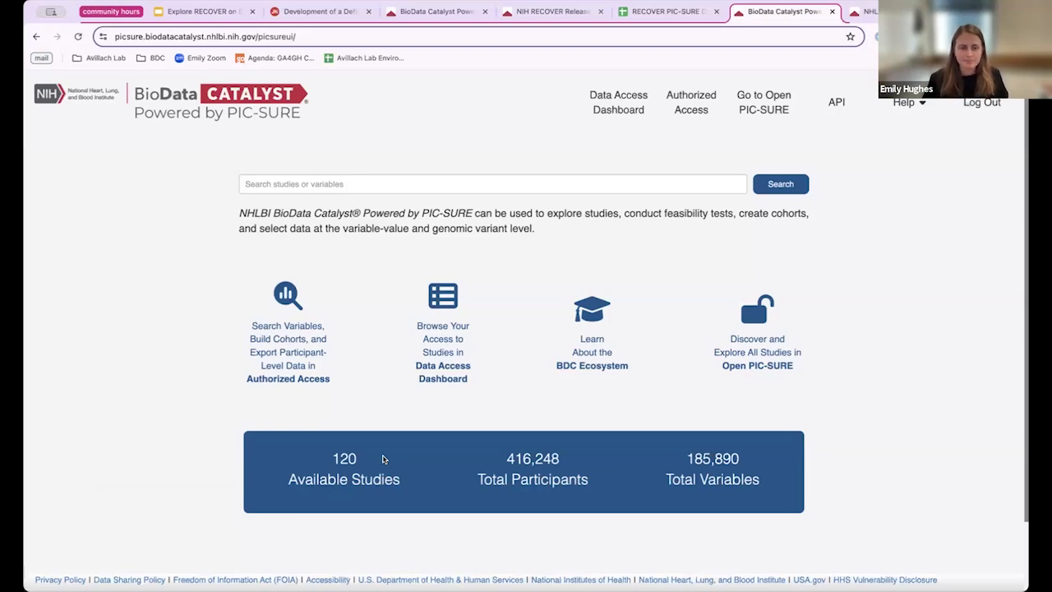
Step: Search the variables for 'derived pasc score', returning 12,853 matches
{"action": "left_click", "coordinate": [339, 184]}
{"action": "type", "text": "derived. pa"}
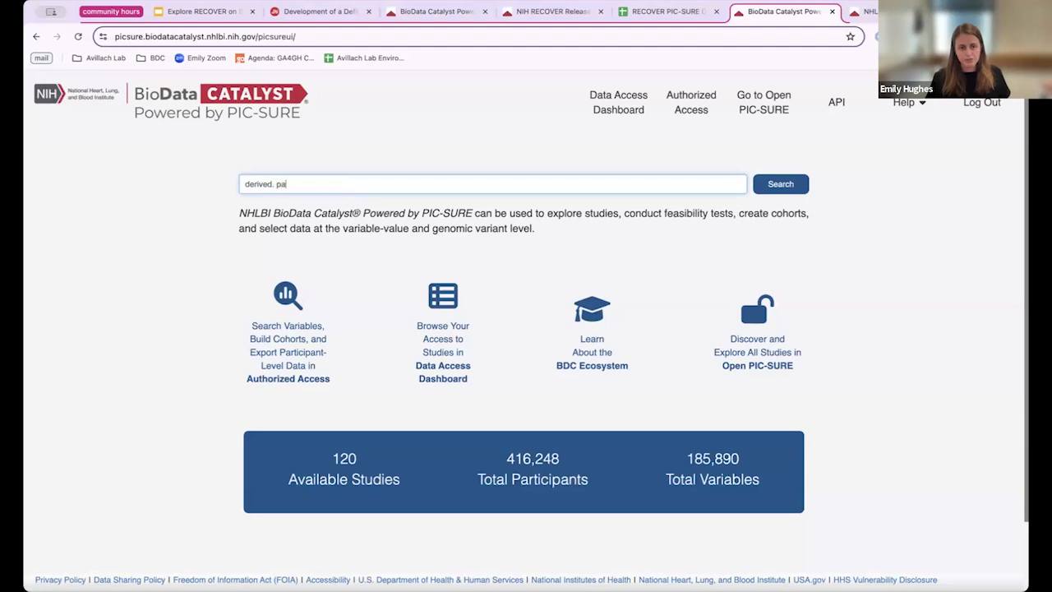
{"action": "key", "text": "BackSpace"}
{"action": "key", "text": "BackSpace"}
{"action": "key", "text": "BackSpace"}
{"action": "type", "text": "par"}
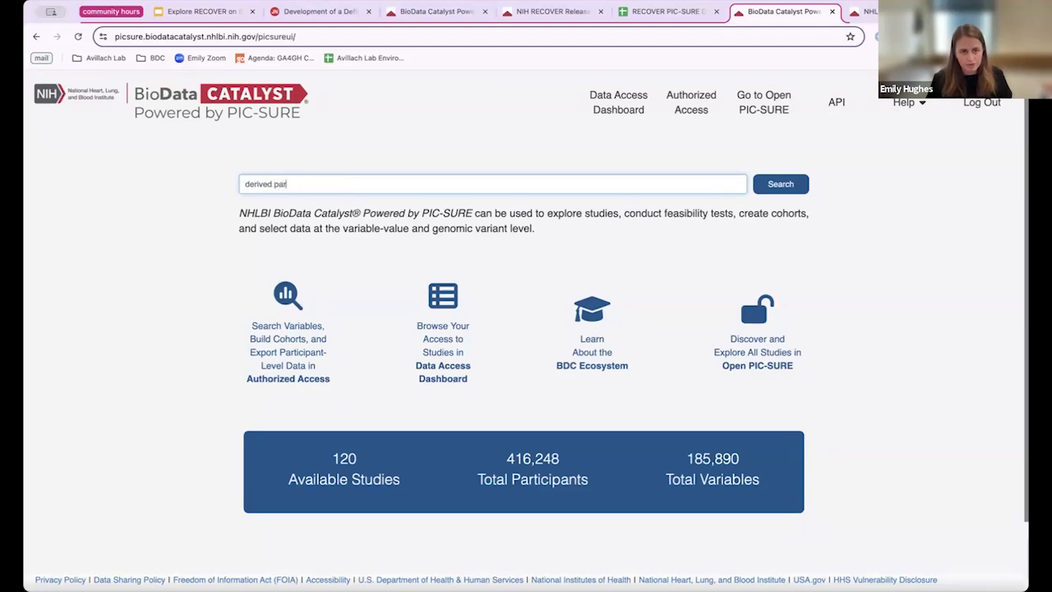
{"action": "key", "text": "BackSpace"}
{"action": "type", "text": "sc score"}
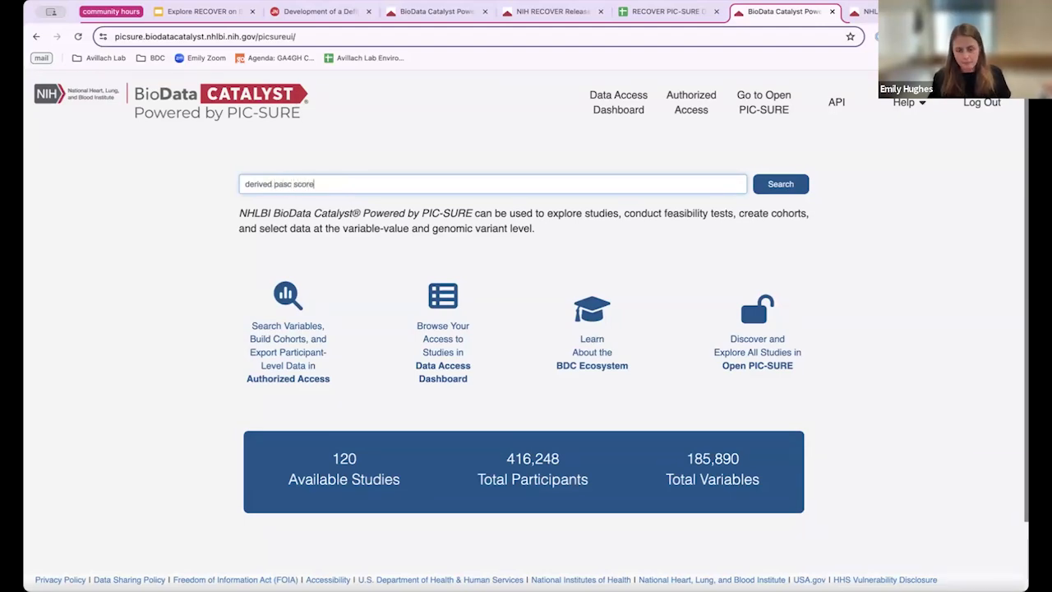
{"action": "key", "text": "Return"}
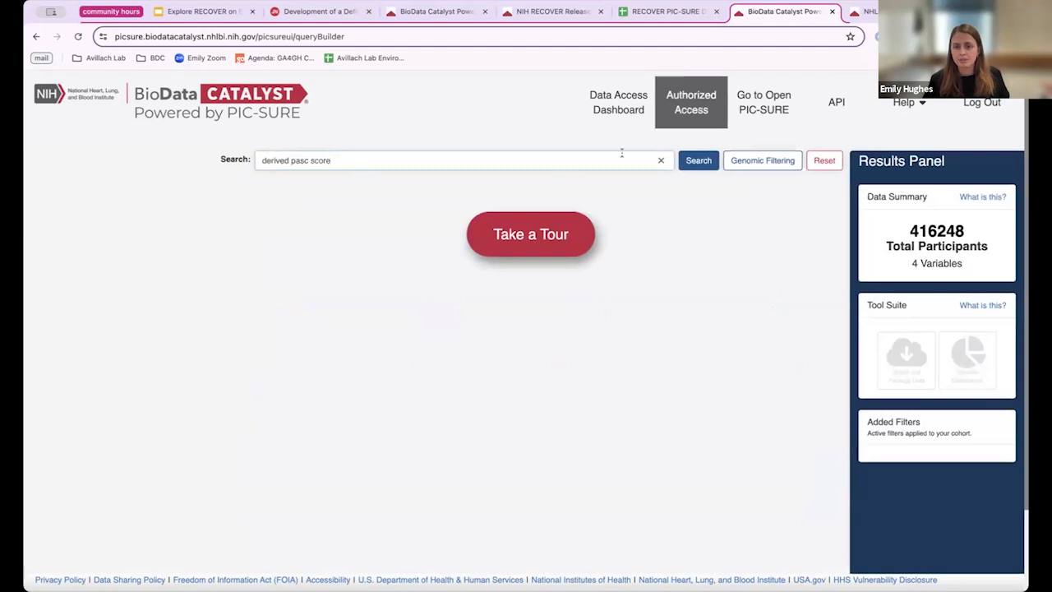
{"action": "left_click", "coordinate": [697, 161]}
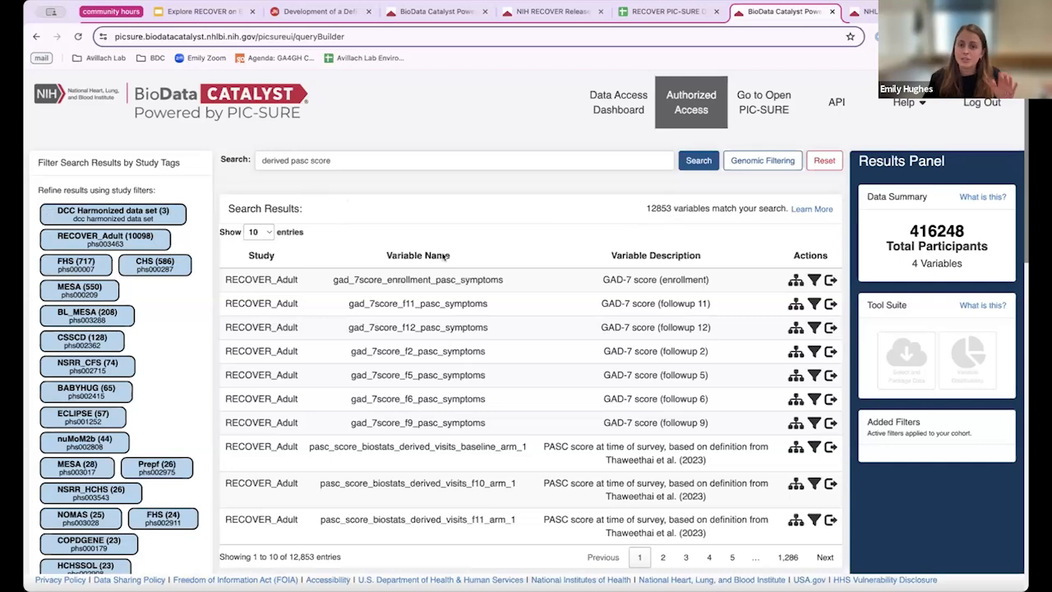
Step: Limit results to RECOVER_Adult and filter baseline PASC score to minimum 12, leaving 2,790 participants
{"action": "left_click", "coordinate": [159, 239]}
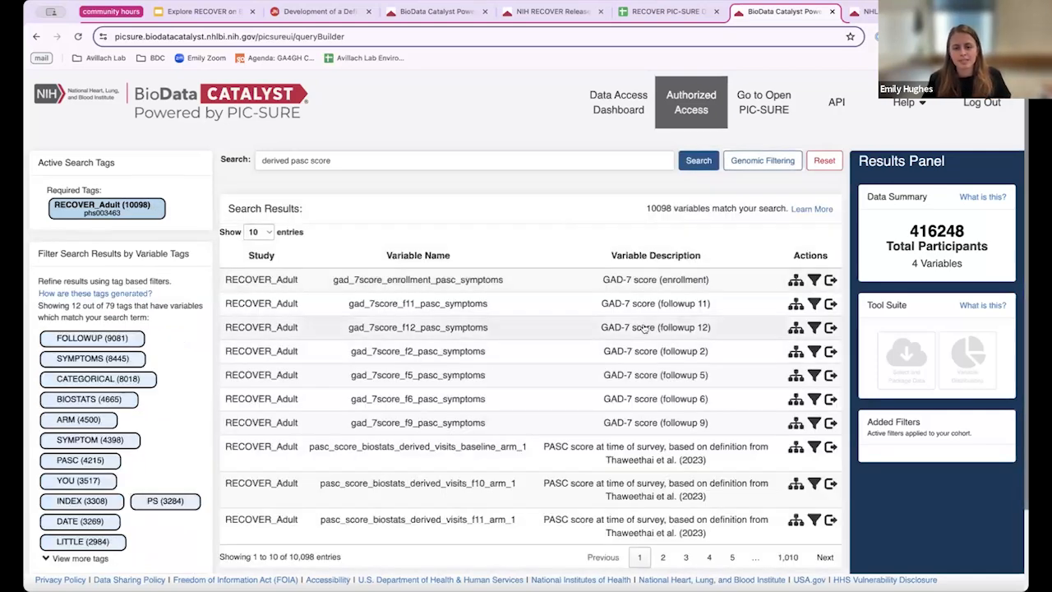
{"action": "scroll", "coordinate": [645, 328], "scroll_direction": "down", "scroll_amount": 1}
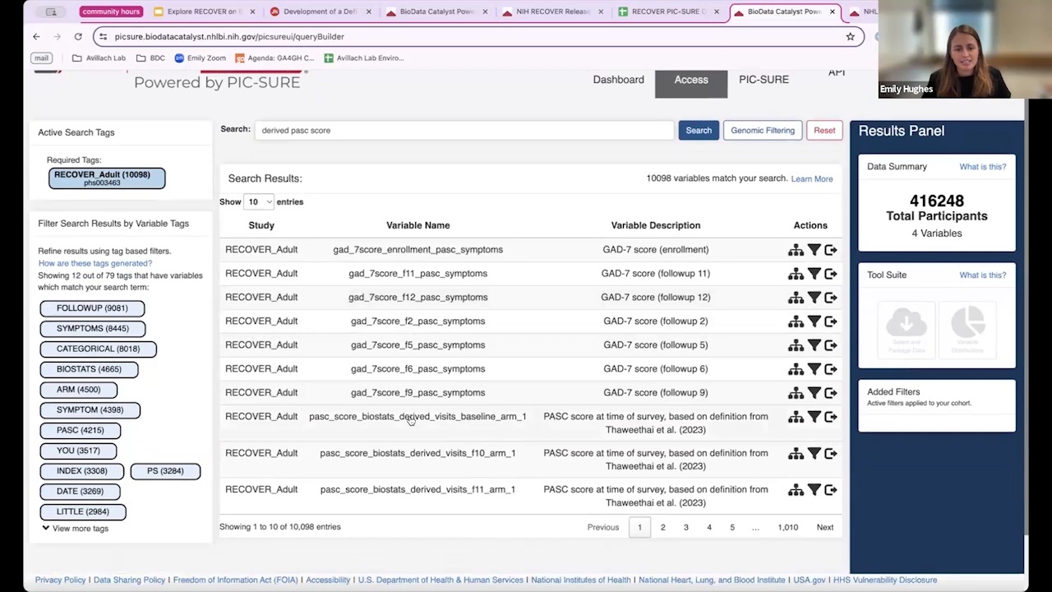
{"action": "left_click", "coordinate": [553, 421]}
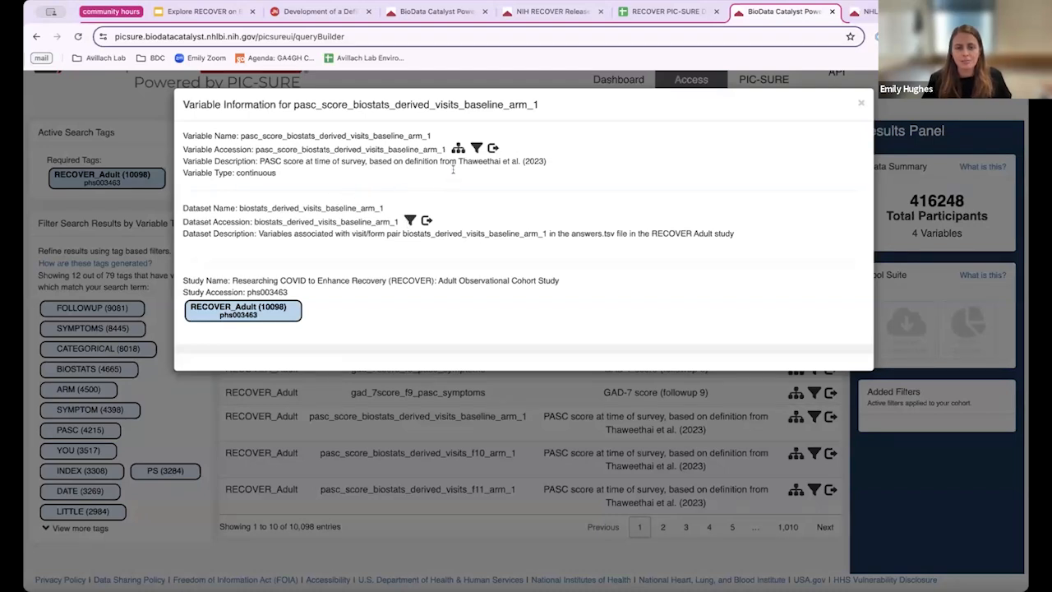
{"action": "left_click", "coordinate": [477, 149]}
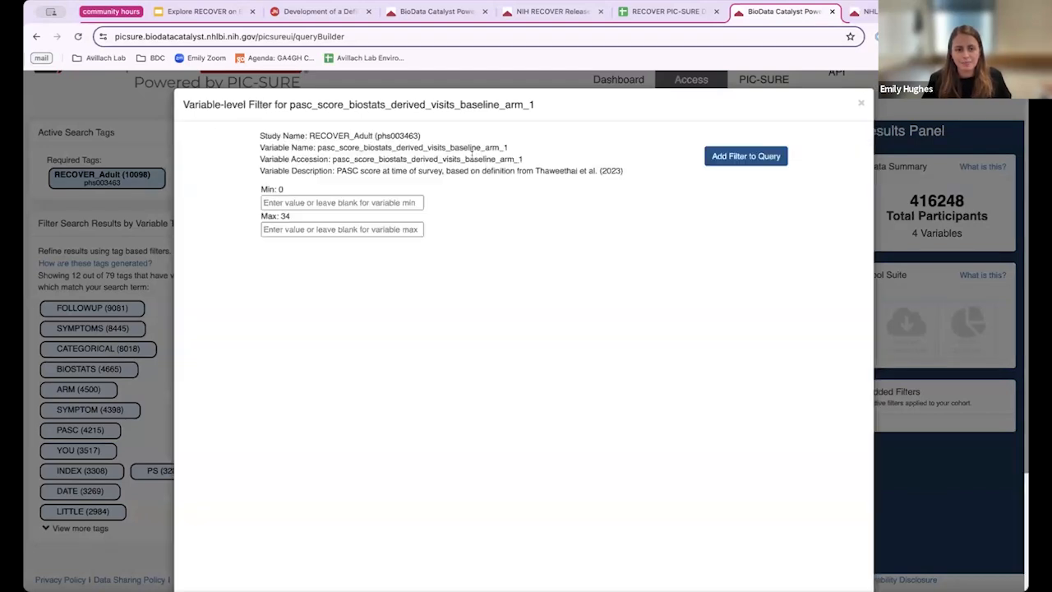
{"action": "left_click", "coordinate": [393, 197]}
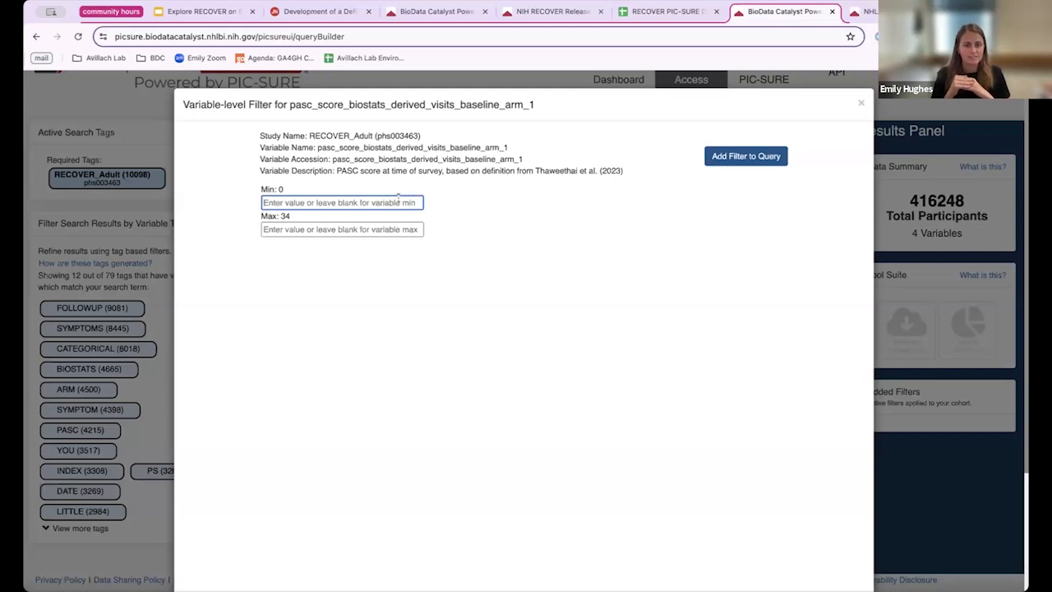
{"action": "type", "text": "12"}
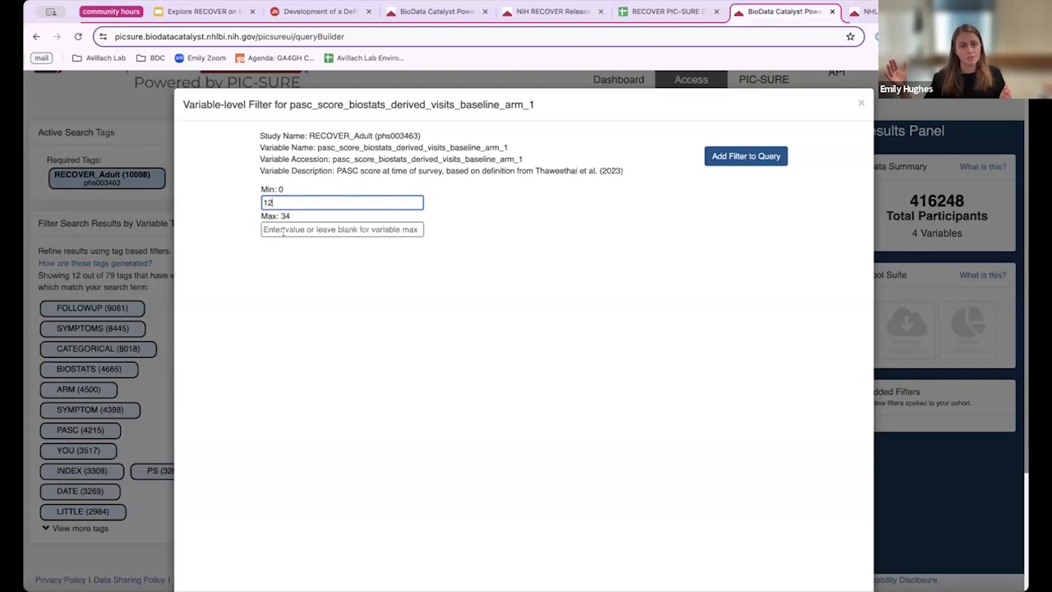
{"action": "left_click", "coordinate": [714, 158]}
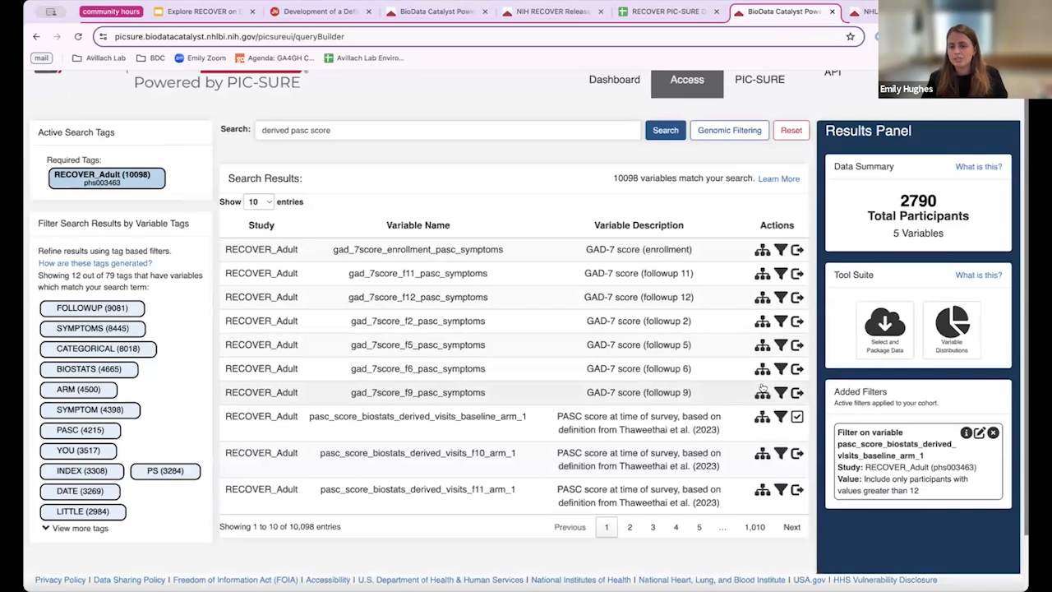
{"action": "scroll", "coordinate": [943, 135], "scroll_direction": "up", "scroll_amount": 1}
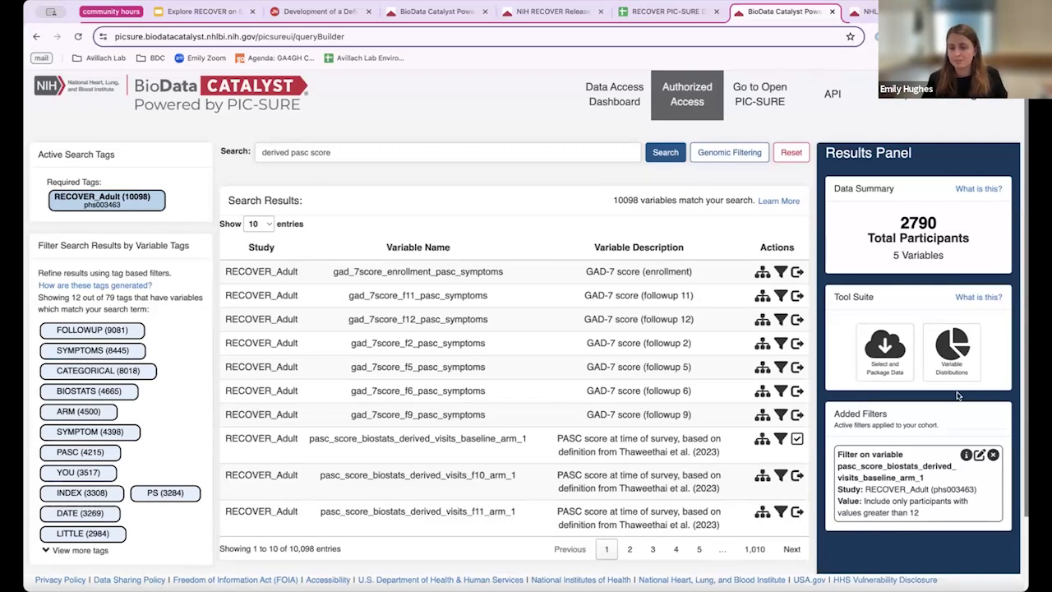
{"action": "left_click_drag", "start_coordinate": [898, 221], "coordinate": [941, 220]}
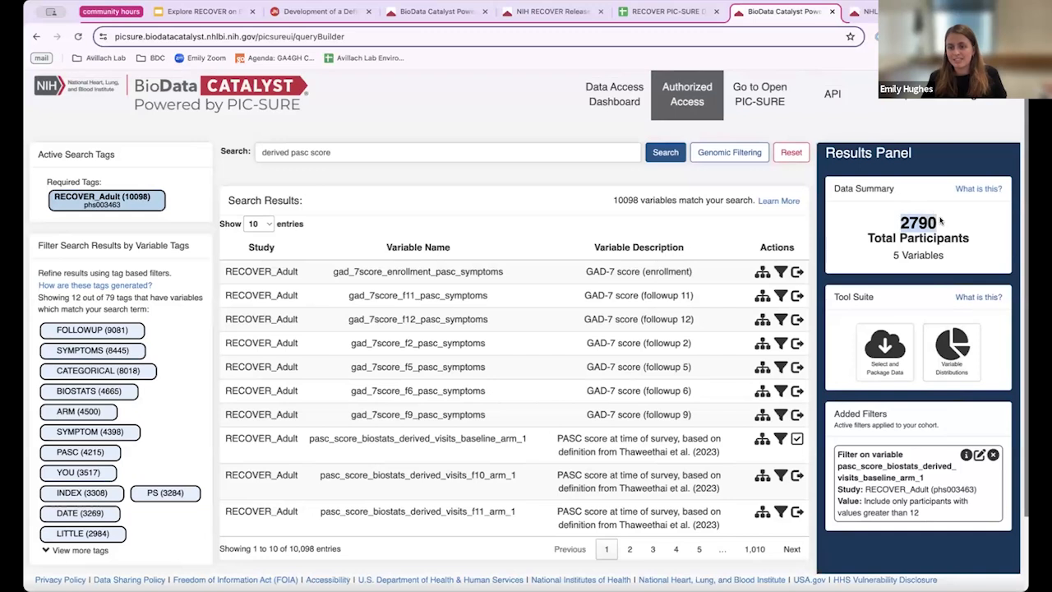
{"action": "left_click", "coordinate": [942, 221]}
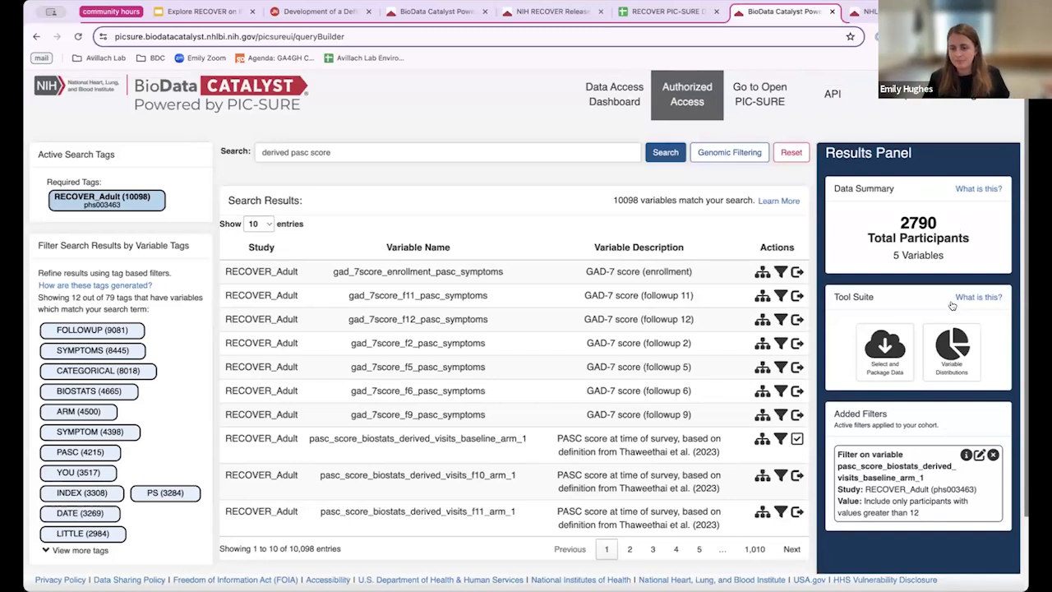
{"action": "scroll", "coordinate": [877, 423], "scroll_direction": "down", "scroll_amount": 1}
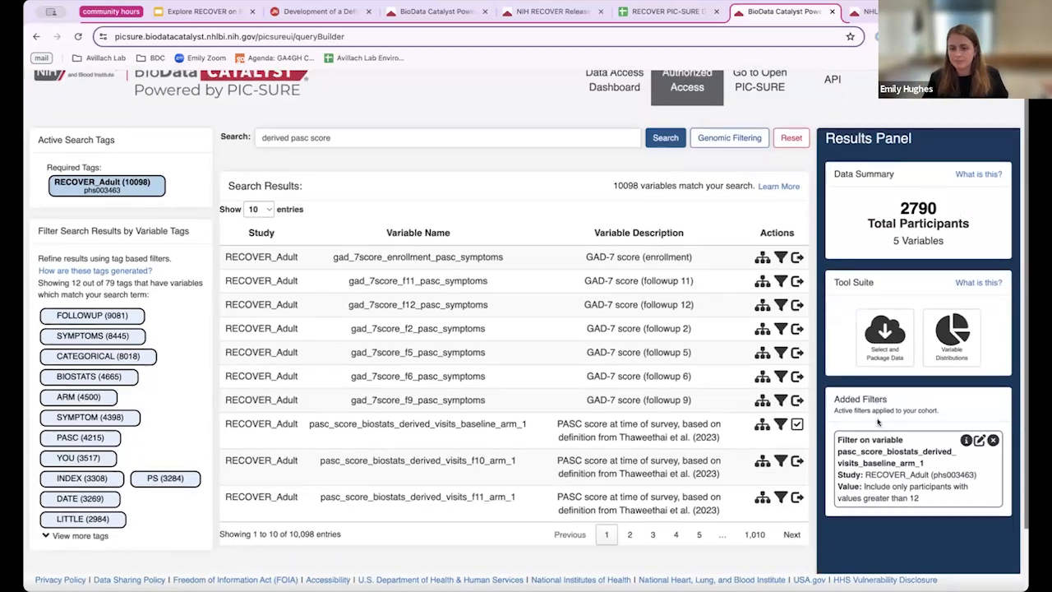
Step: Filter pasc_score_biostats_derived_visits_f1_arm_1 to minimum 12, narrowing the cohort to 1,457 participants
{"action": "left_click", "coordinate": [791, 535]}
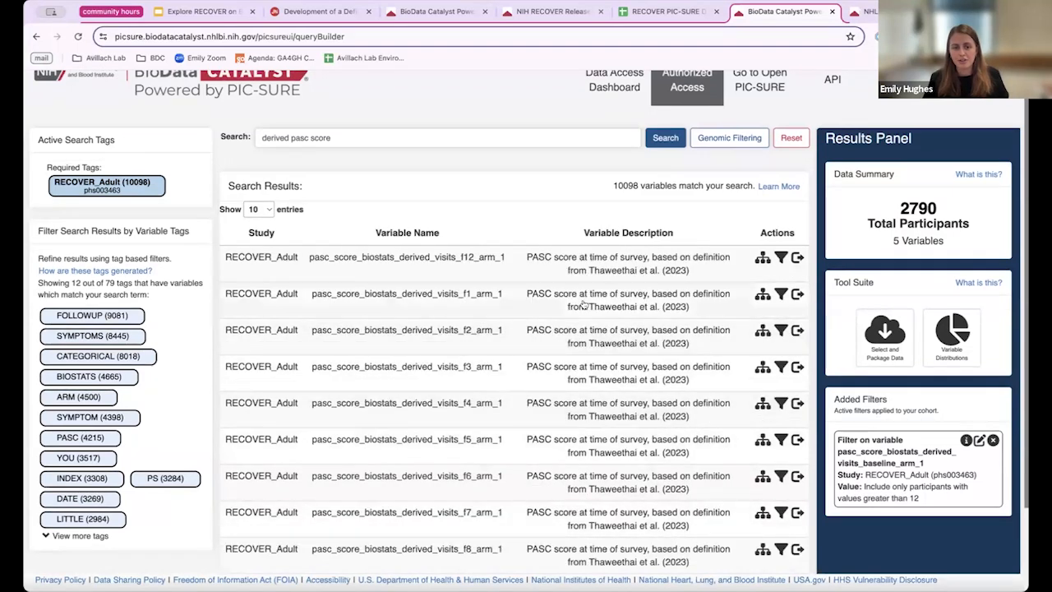
{"action": "left_click", "coordinate": [763, 294]}
{"action": "left_click", "coordinate": [326, 202]}
{"action": "type", "text": "12"}
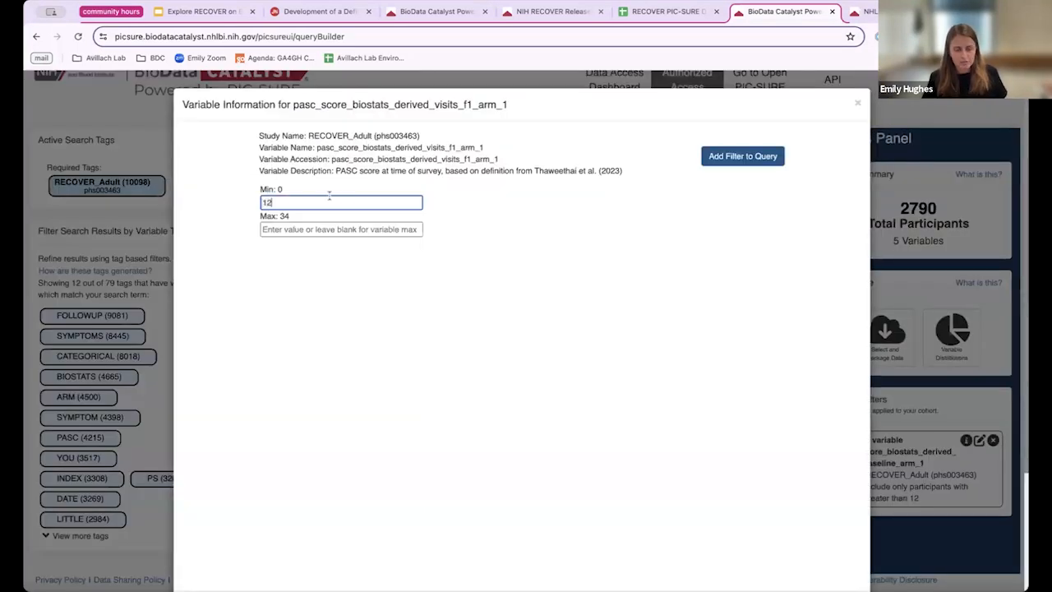
{"action": "left_click", "coordinate": [715, 156]}
Step: Scroll back to the top and select the old search text for replacement
{"action": "scroll", "coordinate": [940, 209], "scroll_direction": "up", "scroll_amount": 1}
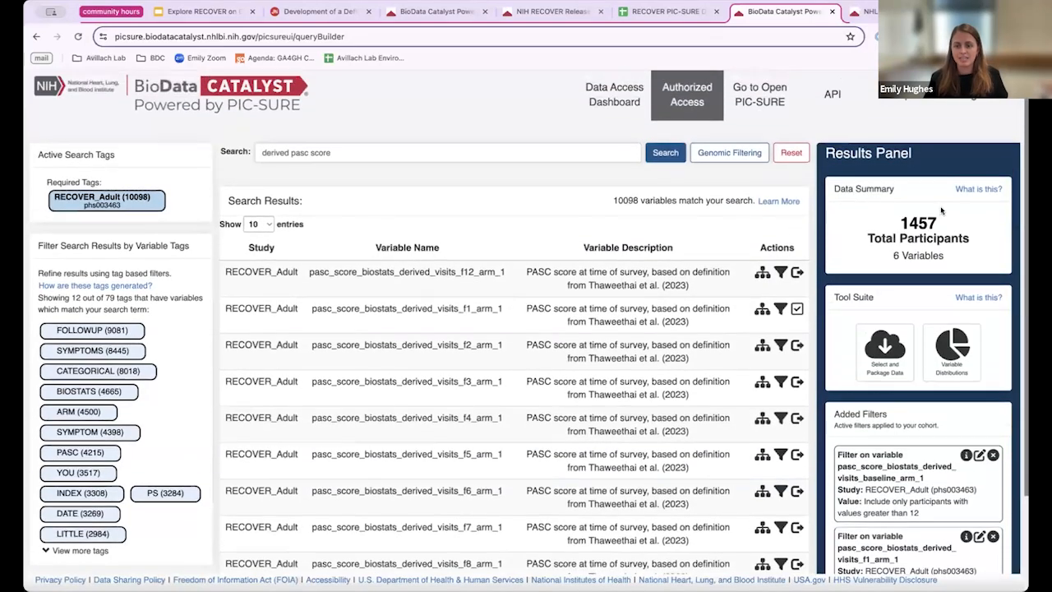
{"action": "scroll", "coordinate": [942, 213], "scroll_direction": "down", "scroll_amount": 1}
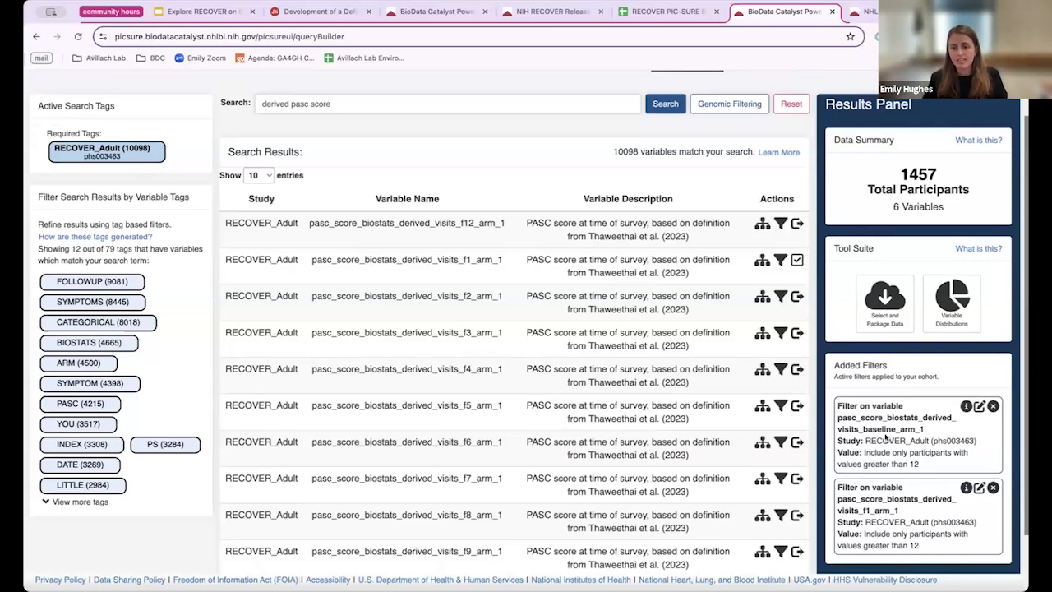
{"action": "scroll", "coordinate": [886, 415], "scroll_direction": "up", "scroll_amount": 1}
{"action": "scroll", "coordinate": [884, 414], "scroll_direction": "up", "scroll_amount": 1}
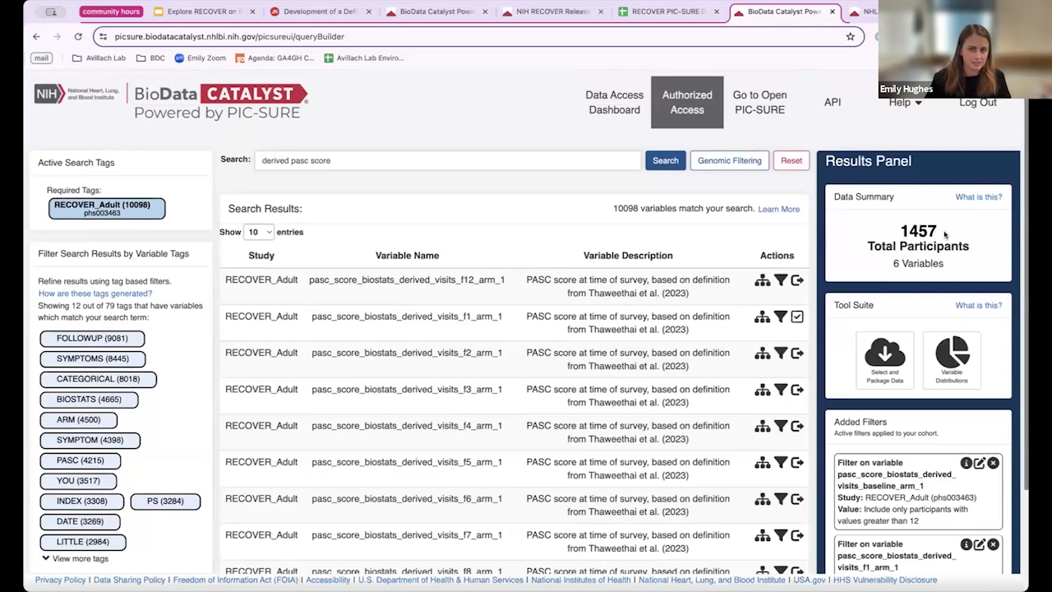
{"action": "left_click_drag", "start_coordinate": [350, 156], "coordinate": [264, 157]}
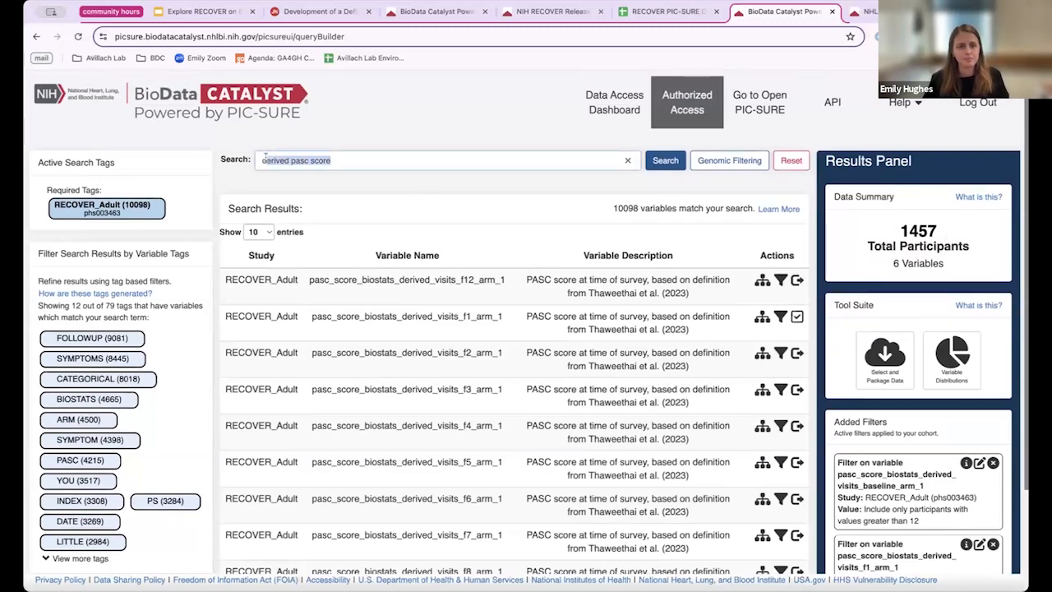
{"action": "left_click_drag", "start_coordinate": [346, 157], "coordinate": [259, 163]}
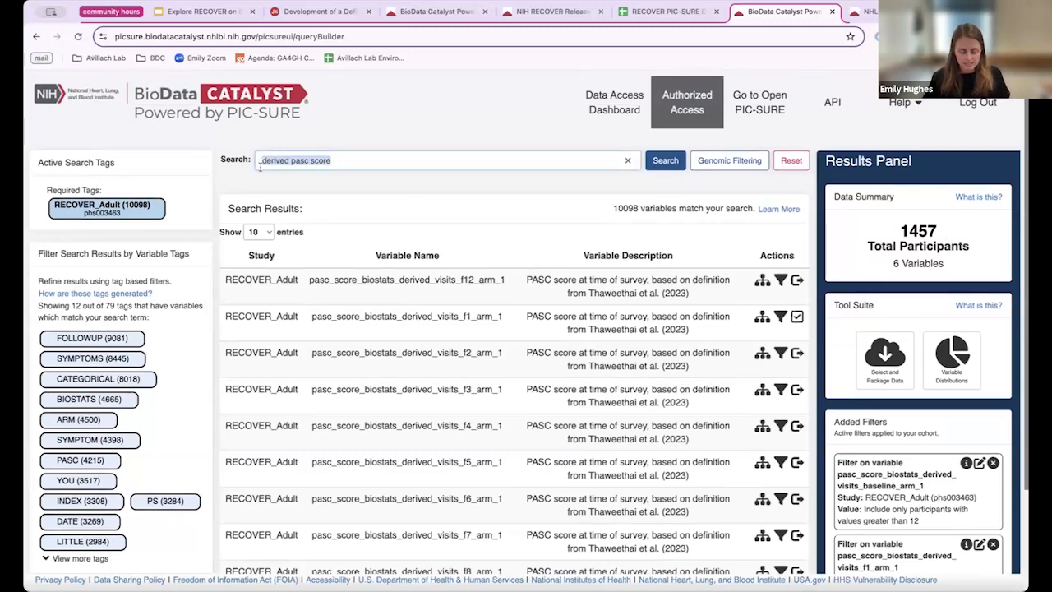
Step: Search for 'head pain' and go to results 11–20
{"action": "type", "text": "headp pain"}
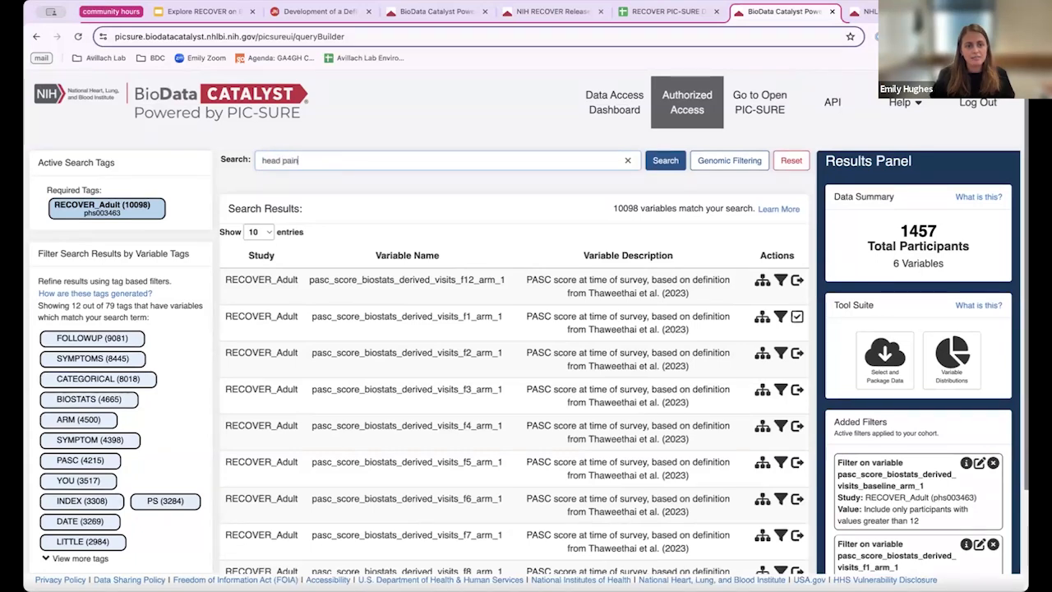
{"action": "key", "text": "Return"}
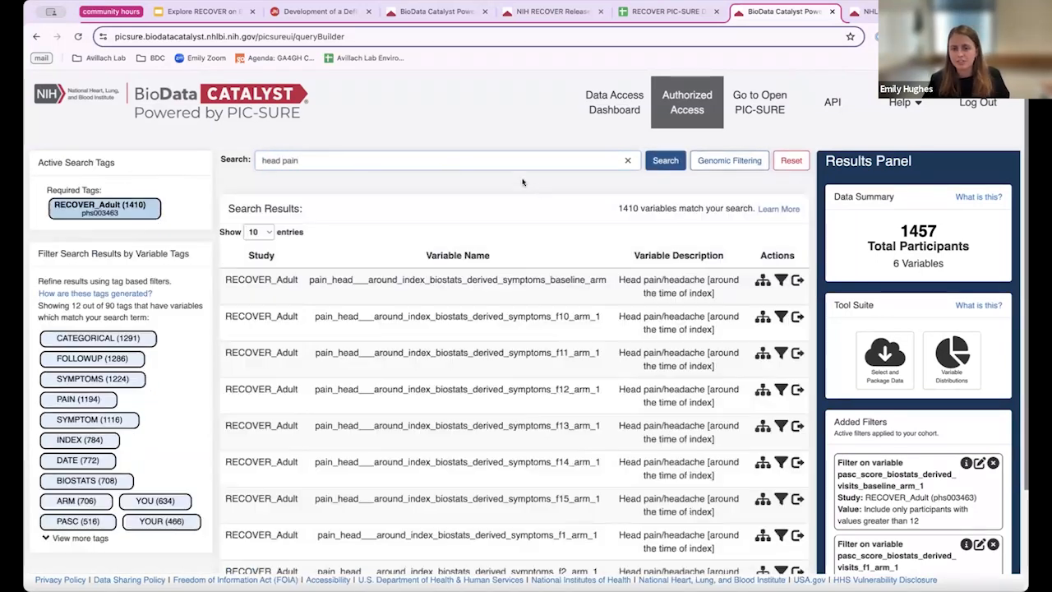
{"action": "scroll", "coordinate": [598, 307], "scroll_direction": "down", "scroll_amount": 1}
{"action": "scroll", "coordinate": [598, 307], "scroll_direction": "down", "scroll_amount": 2}
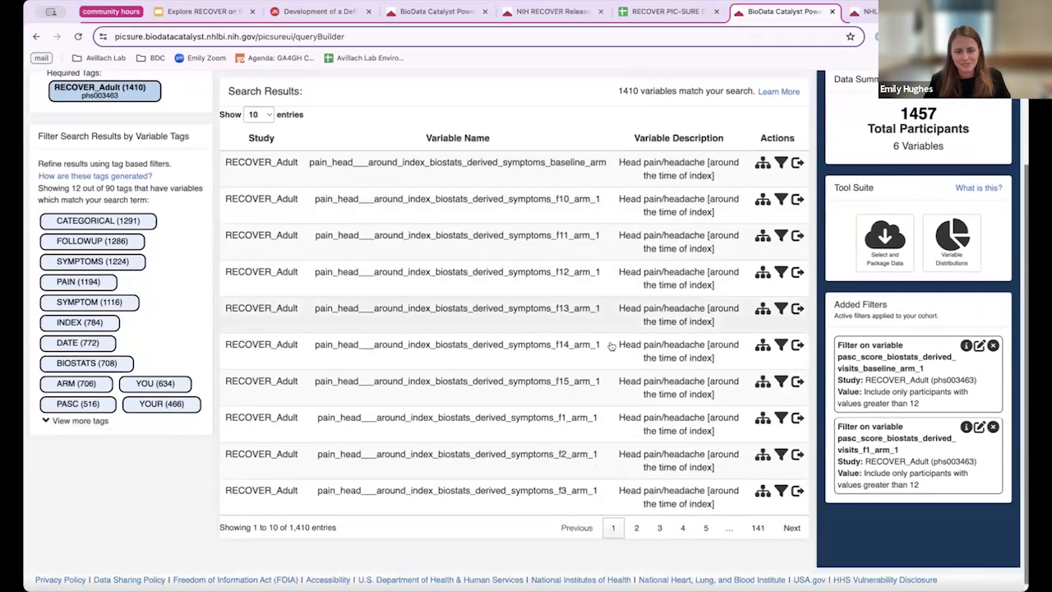
{"action": "left_click", "coordinate": [793, 526]}
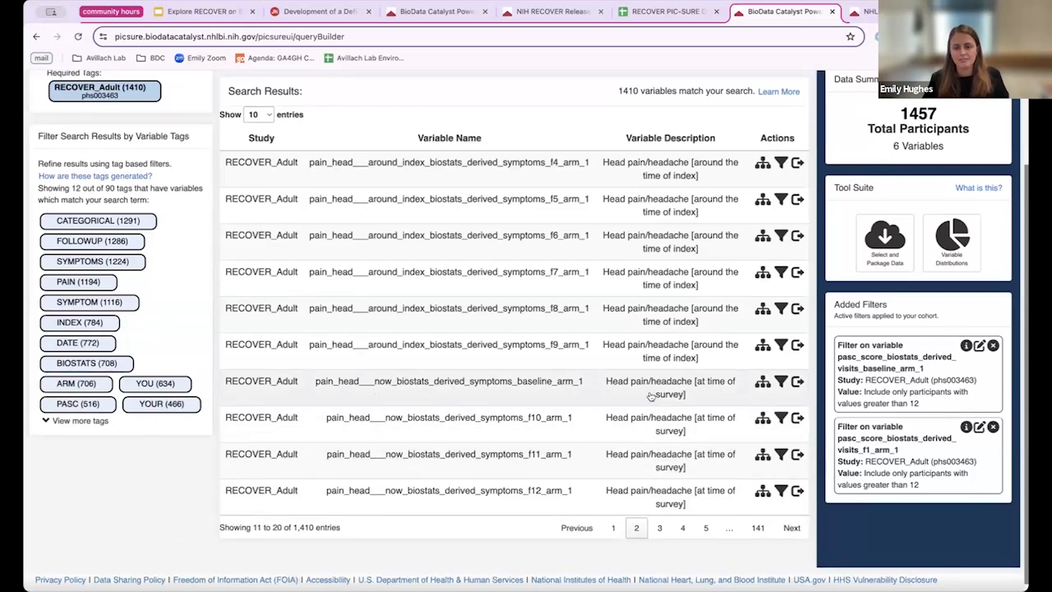
Step: Filter the baseline head pain now variable to 'has symptom NOW', leaving 659 participants
{"action": "left_click", "coordinate": [780, 383]}
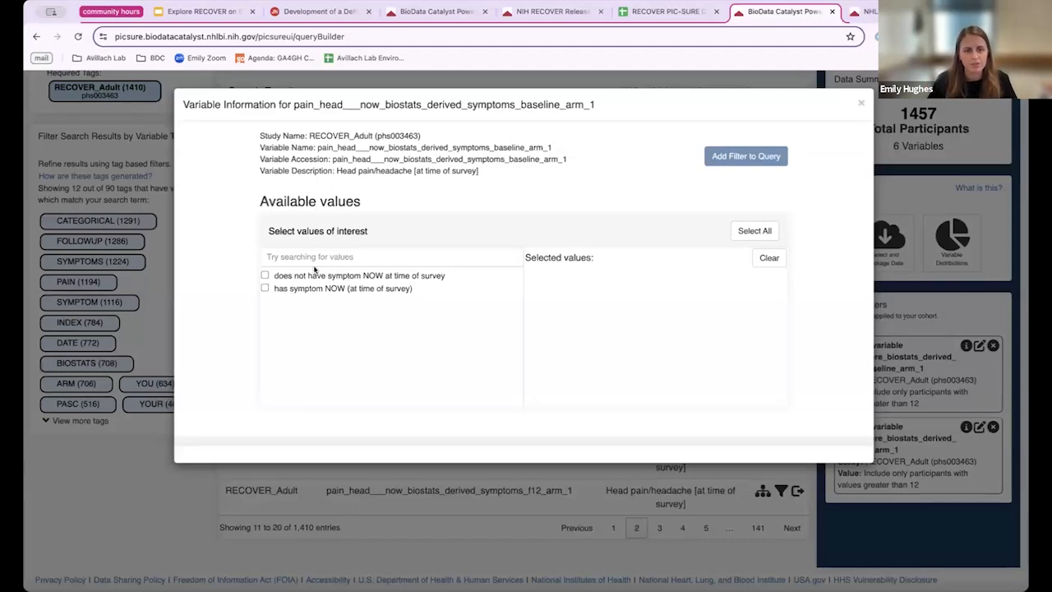
{"action": "left_click", "coordinate": [265, 288]}
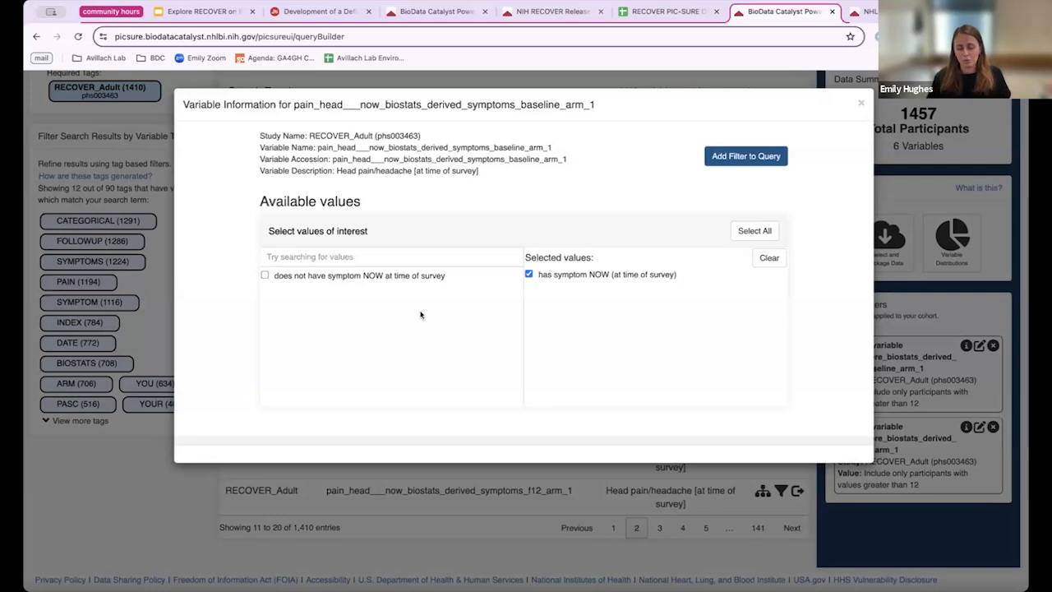
{"action": "left_click", "coordinate": [732, 159]}
{"action": "scroll", "coordinate": [737, 231], "scroll_direction": "up", "scroll_amount": 1}
{"action": "scroll", "coordinate": [742, 231], "scroll_direction": "down", "scroll_amount": 1}
{"action": "scroll", "coordinate": [843, 298], "scroll_direction": "down", "scroll_amount": 1}
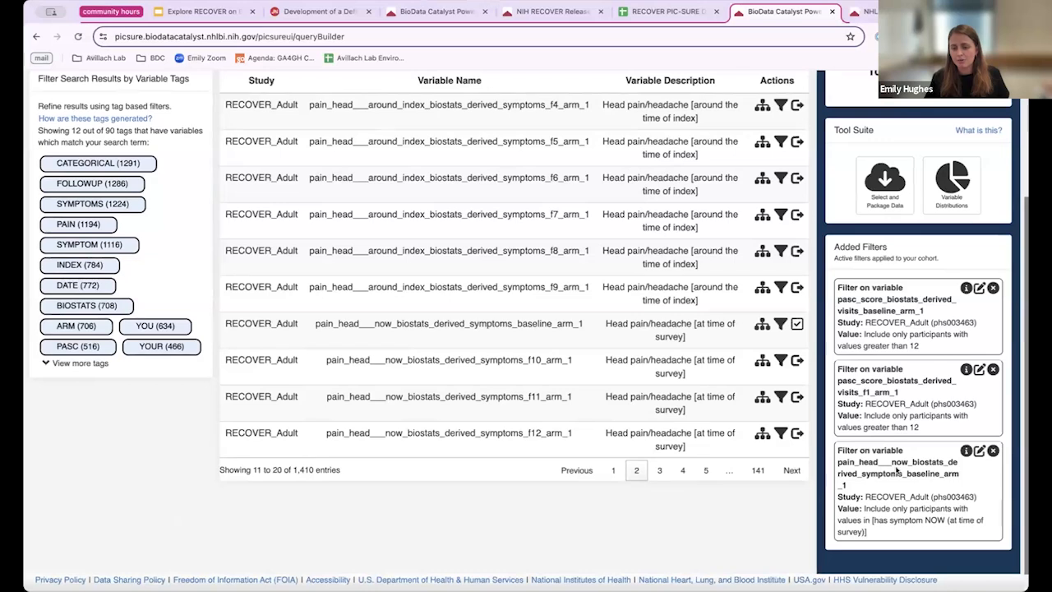
{"action": "scroll", "coordinate": [898, 467], "scroll_direction": "up", "scroll_amount": 3}
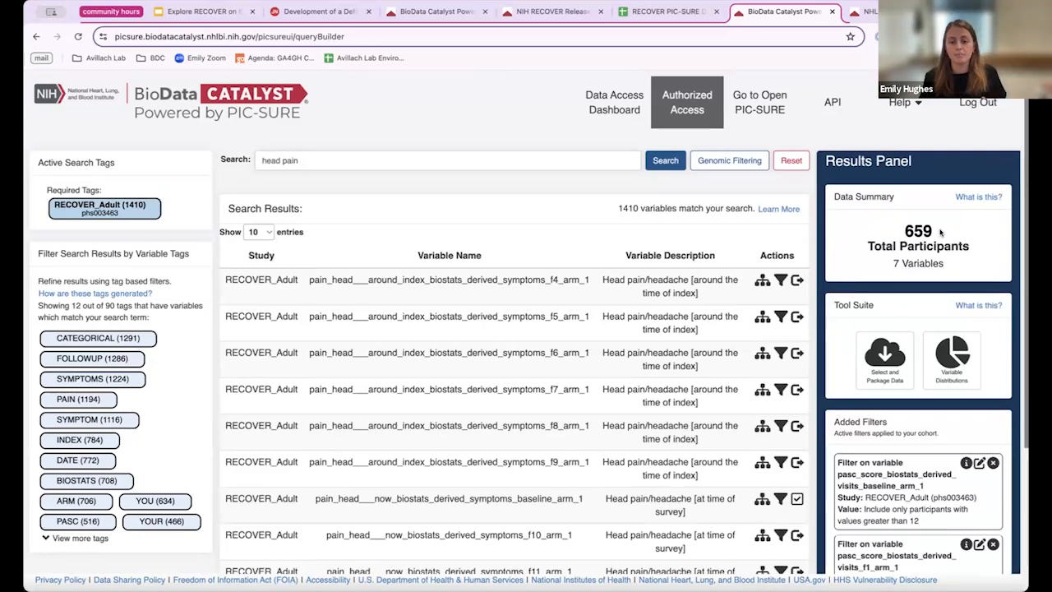
{"action": "scroll", "coordinate": [719, 355], "scroll_direction": "down", "scroll_amount": 1}
{"action": "scroll", "coordinate": [719, 355], "scroll_direction": "up", "scroll_amount": 1}
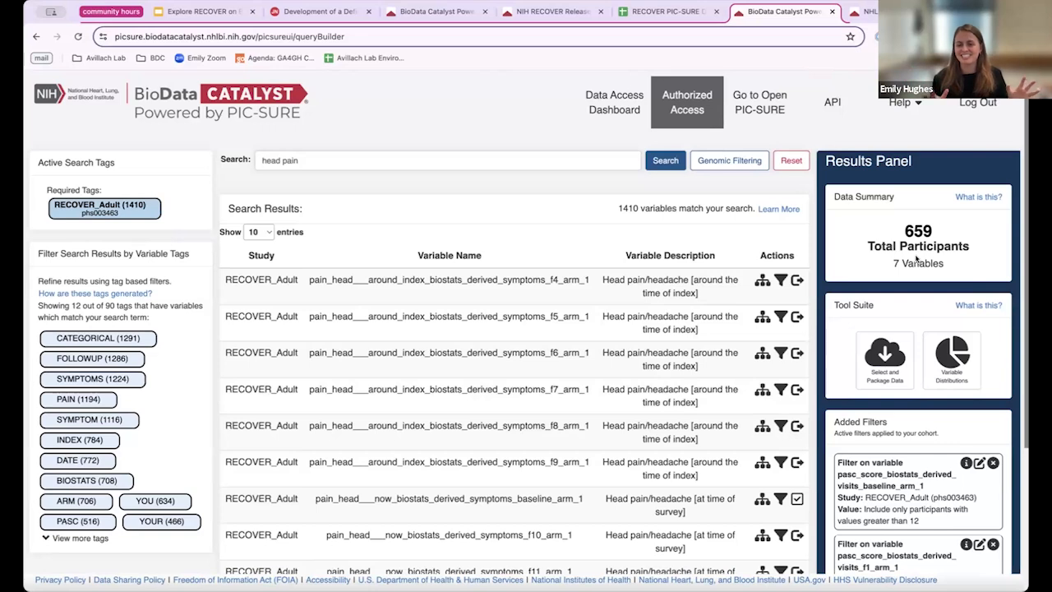
{"action": "left_click", "coordinate": [953, 355]}
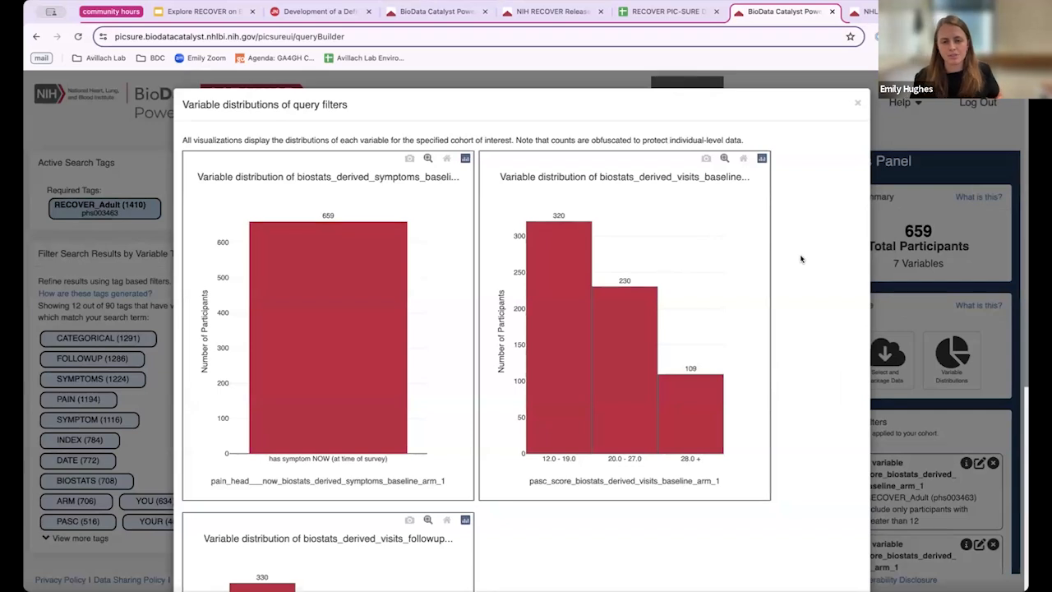
{"action": "scroll", "coordinate": [550, 308], "scroll_direction": "down", "scroll_amount": 1}
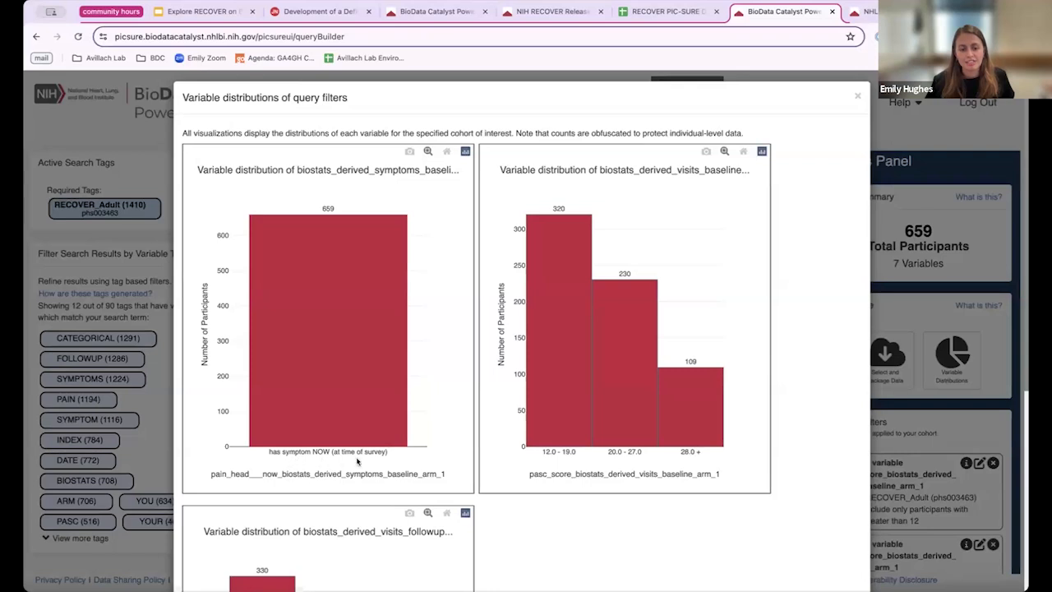
{"action": "scroll", "coordinate": [334, 454], "scroll_direction": "down", "scroll_amount": 2}
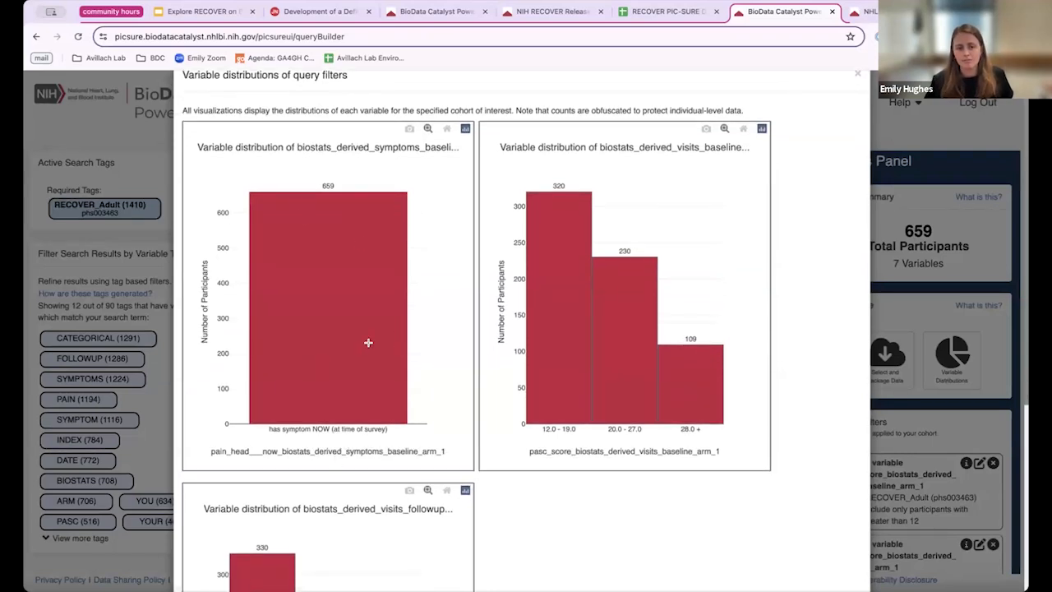
{"action": "scroll", "coordinate": [415, 327], "scroll_direction": "down", "scroll_amount": 1}
{"action": "scroll", "coordinate": [436, 337], "scroll_direction": "down", "scroll_amount": 2}
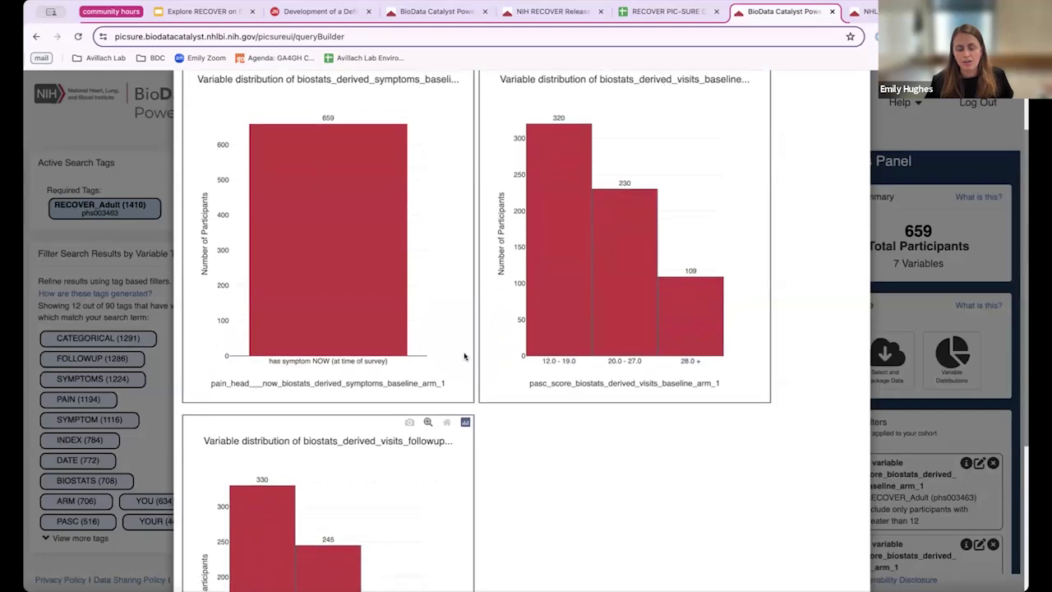
{"action": "scroll", "coordinate": [623, 378], "scroll_direction": "down", "scroll_amount": 3}
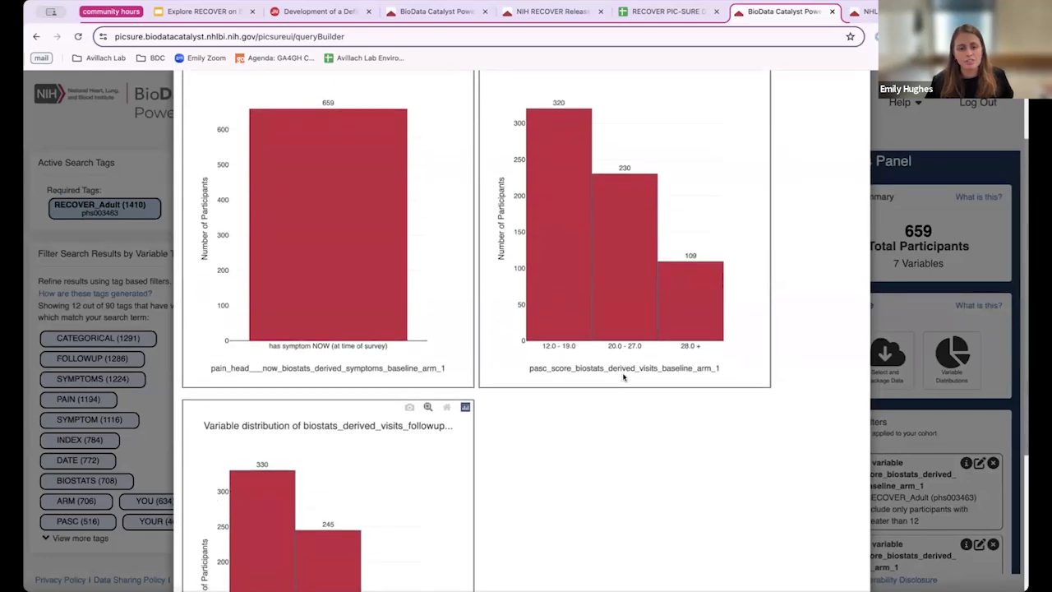
{"action": "scroll", "coordinate": [619, 389], "scroll_direction": "down", "scroll_amount": 3}
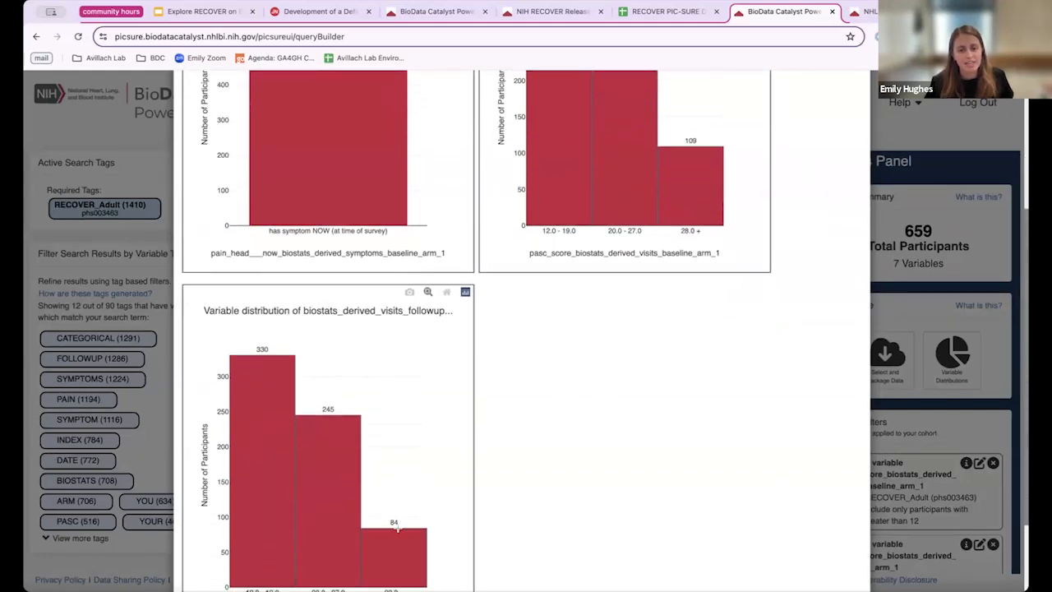
{"action": "scroll", "coordinate": [556, 458], "scroll_direction": "up", "scroll_amount": 8}
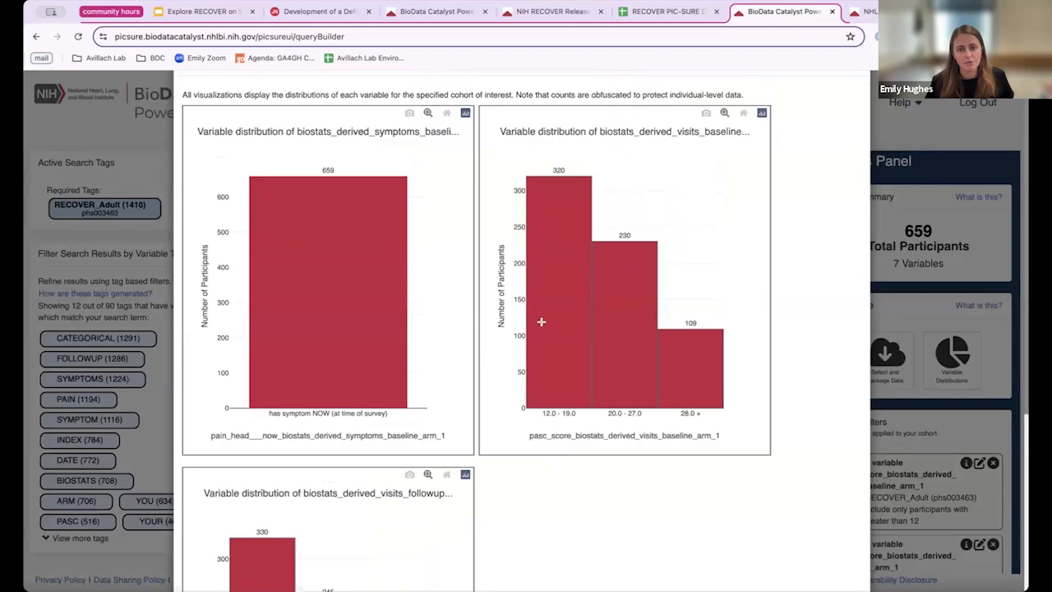
{"action": "scroll", "coordinate": [600, 484], "scroll_direction": "down", "scroll_amount": 10}
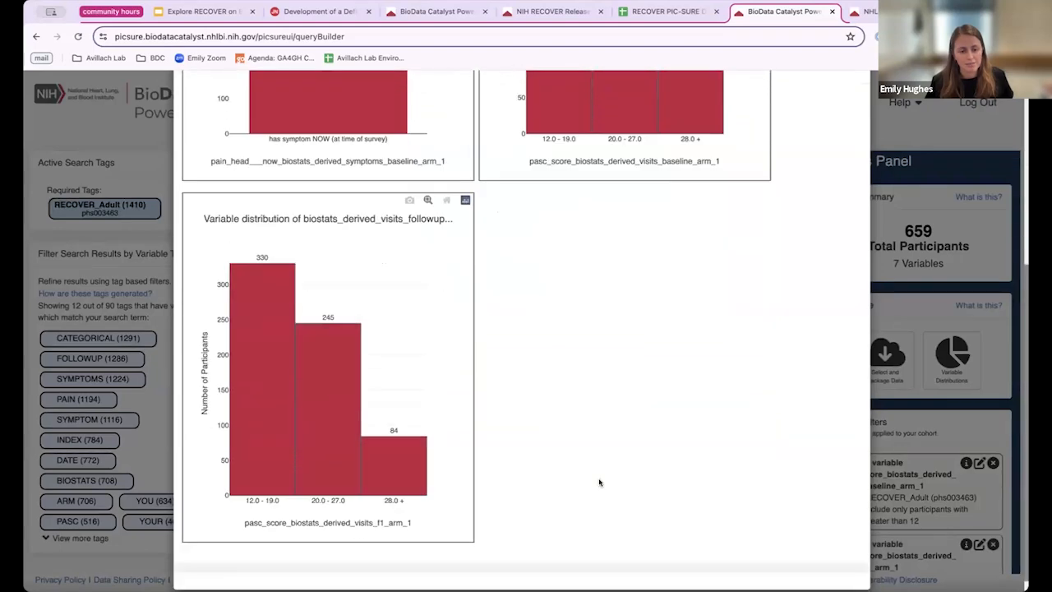
{"action": "scroll", "coordinate": [528, 418], "scroll_direction": "up", "scroll_amount": 10}
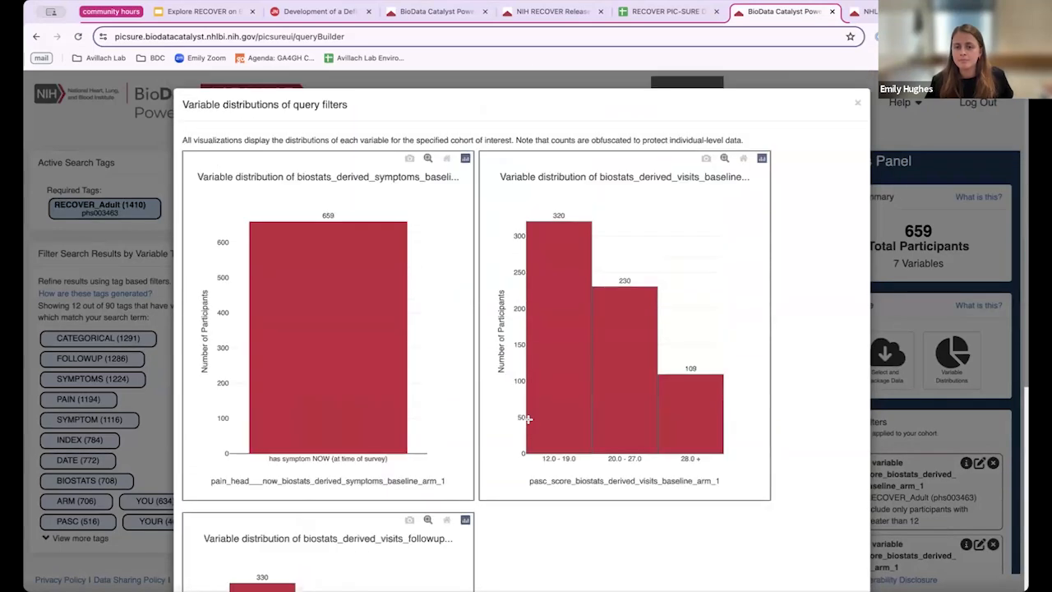
{"action": "left_click", "coordinate": [856, 101]}
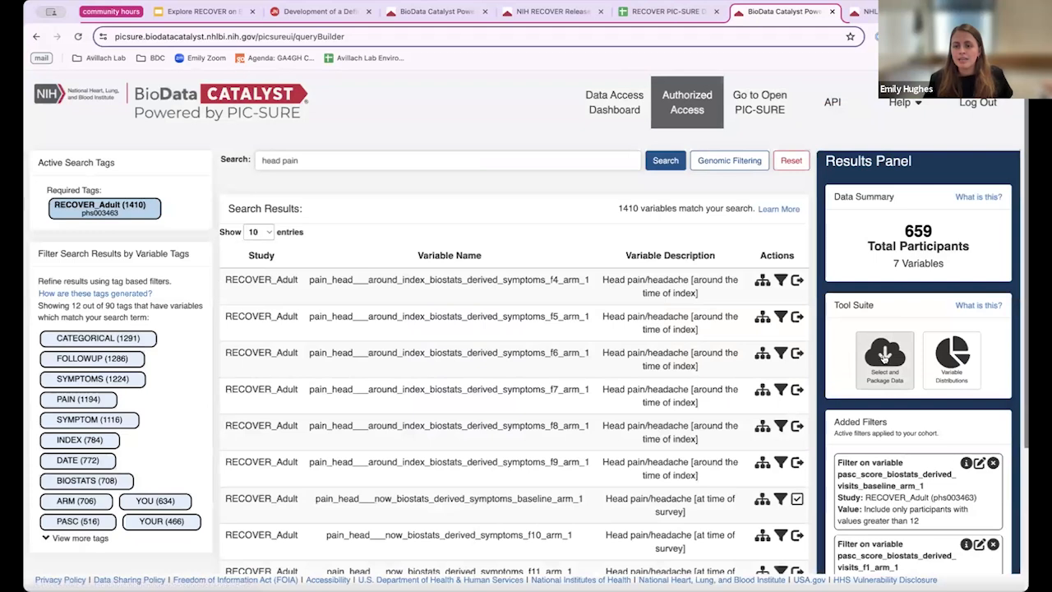
Step: Package the 659-participant cohort, save its dataset ID as 'recover demo', and open the API page
{"action": "left_click", "coordinate": [885, 351]}
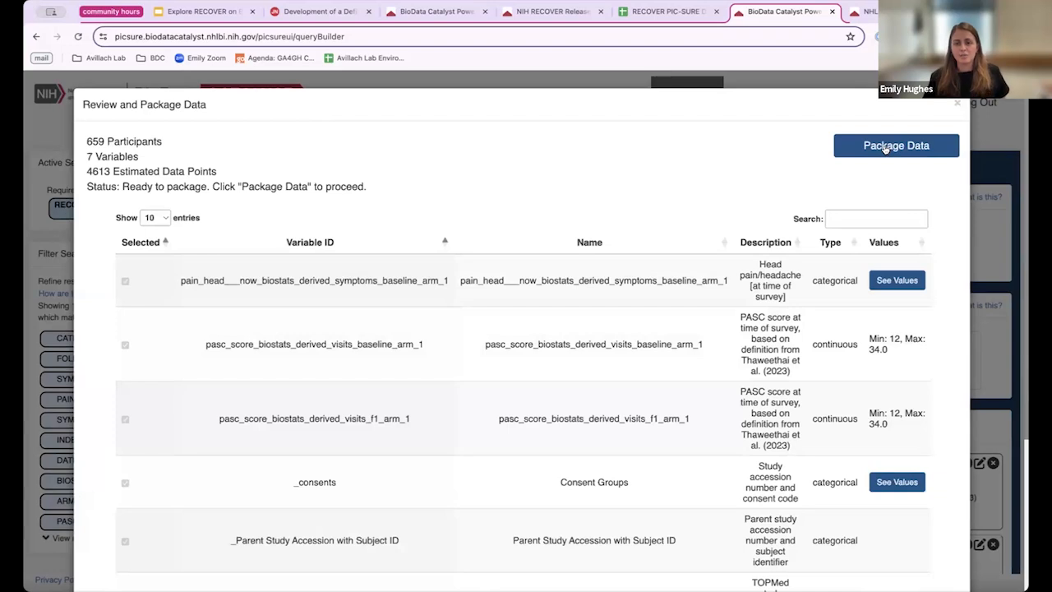
{"action": "left_click", "coordinate": [885, 148]}
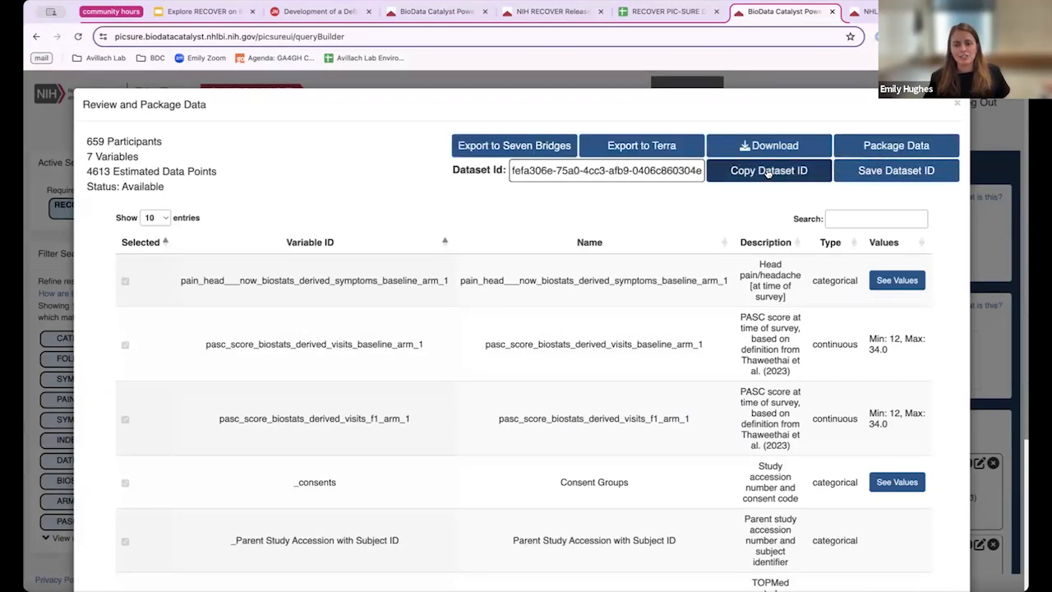
{"action": "left_click", "coordinate": [849, 173]}
{"action": "left_click", "coordinate": [458, 170]}
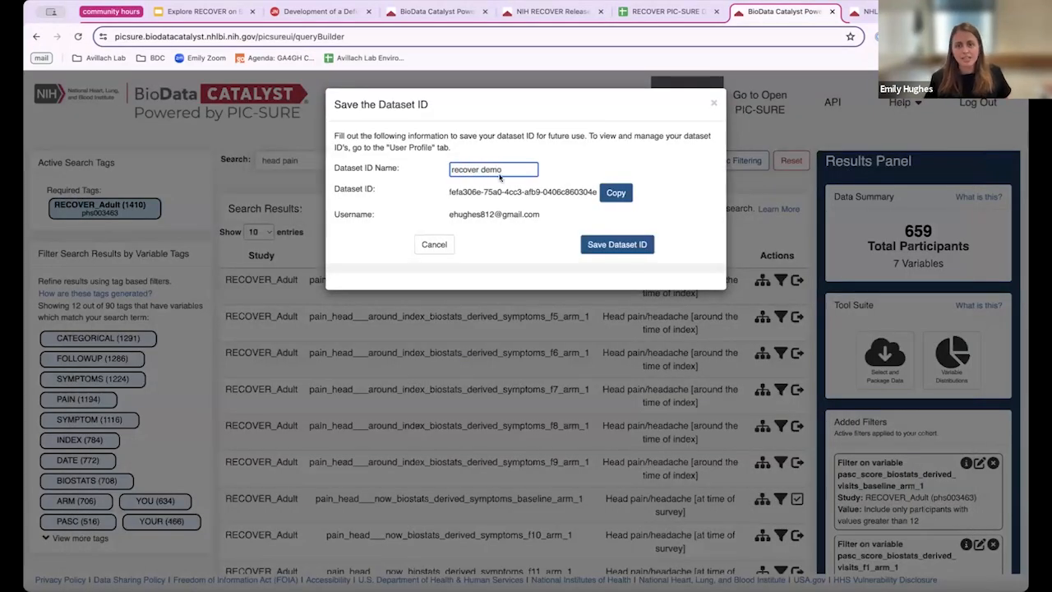
{"action": "left_click", "coordinate": [628, 245]}
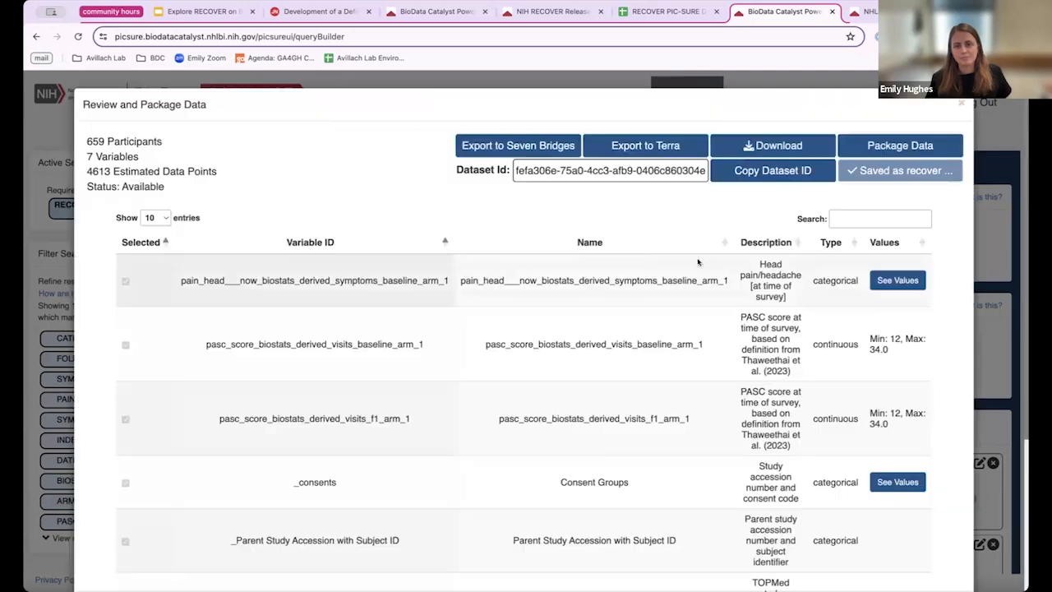
{"action": "left_click", "coordinate": [959, 105]}
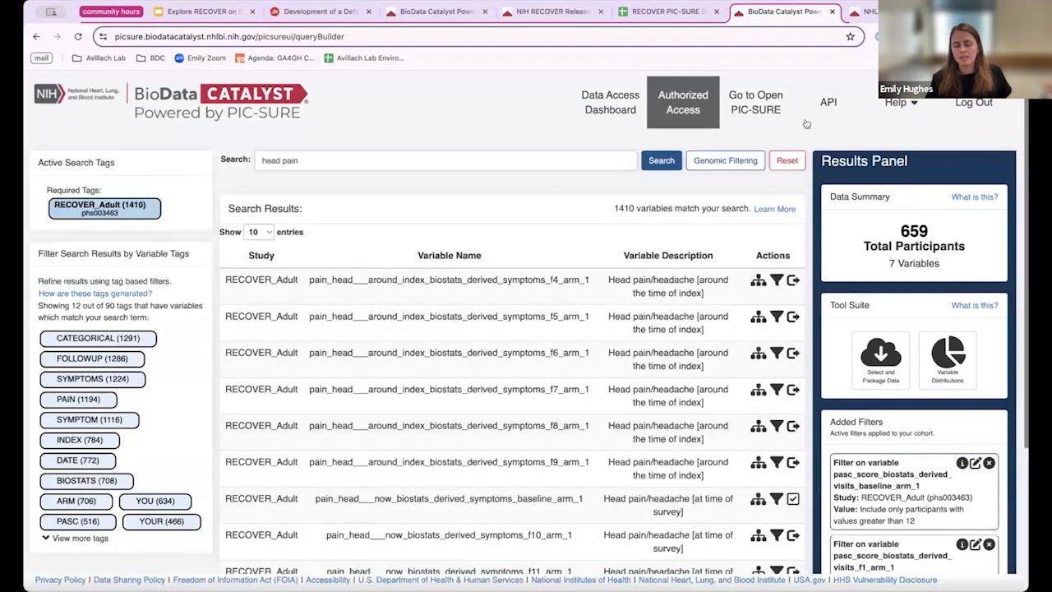
{"action": "left_click", "coordinate": [813, 115]}
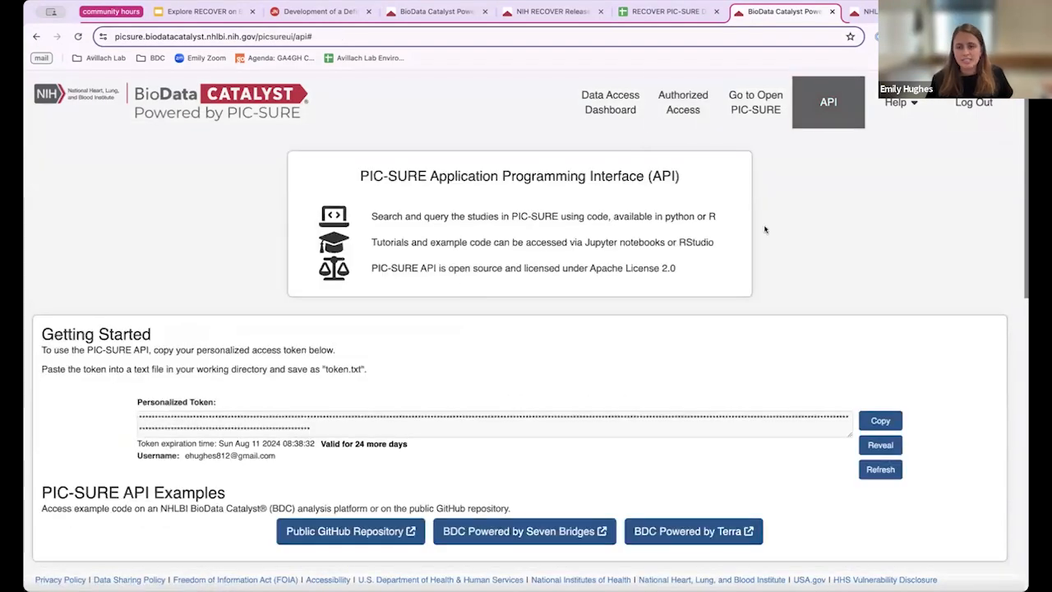